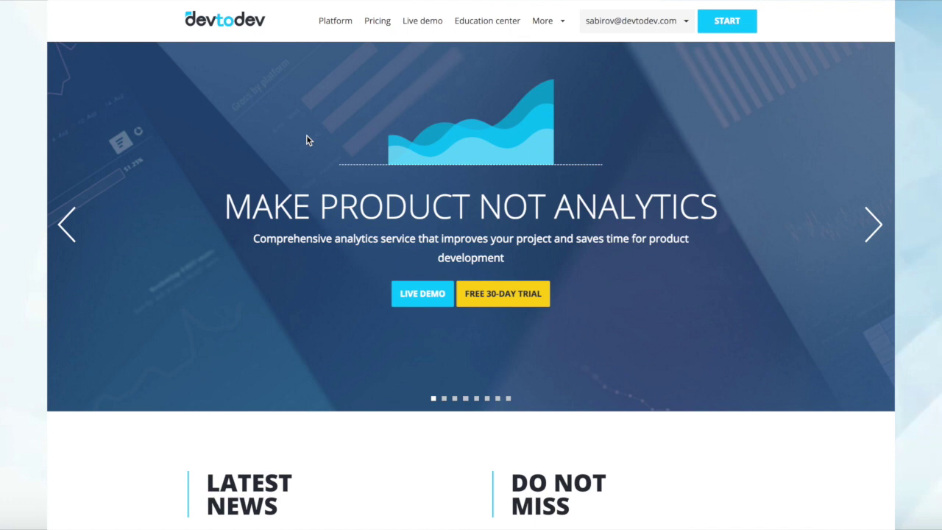
- Advance the homepage carousel four slides to the green Remove the Bottlenecks slide
click(872, 227)
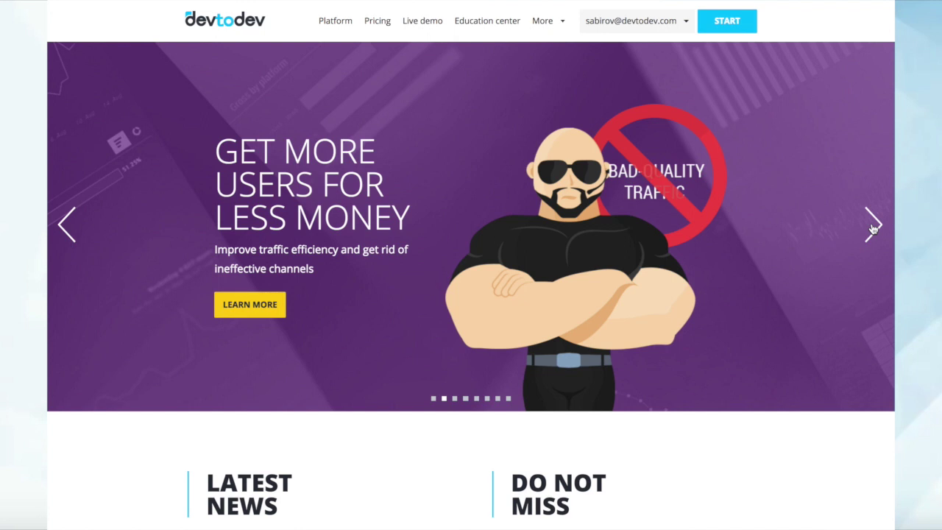
click(872, 228)
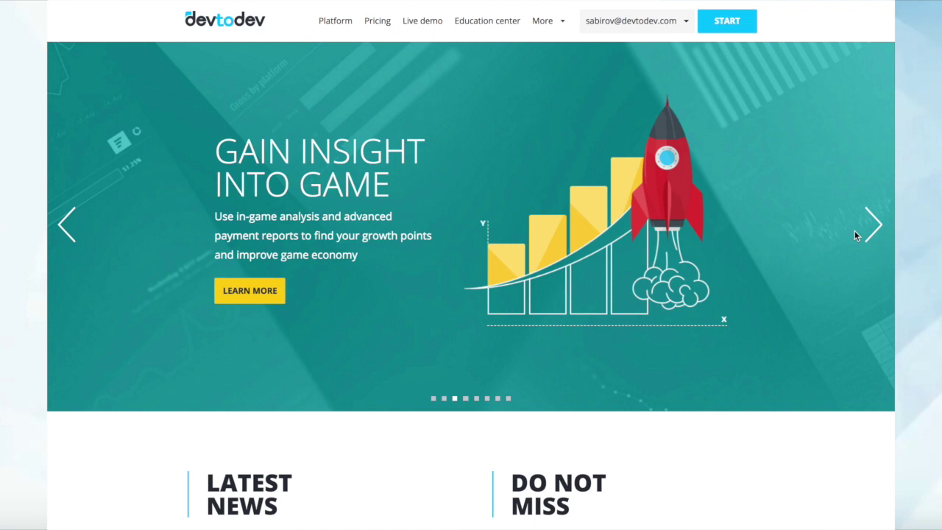
click(872, 231)
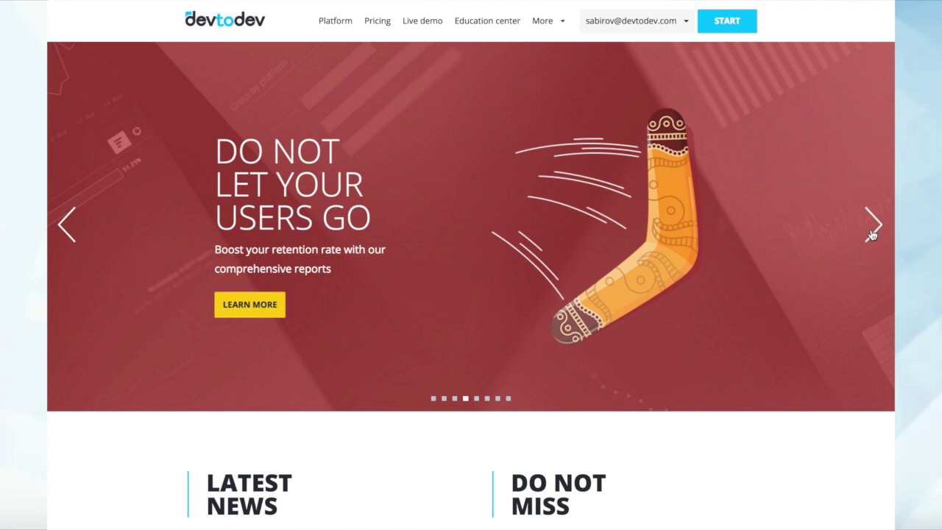
click(872, 233)
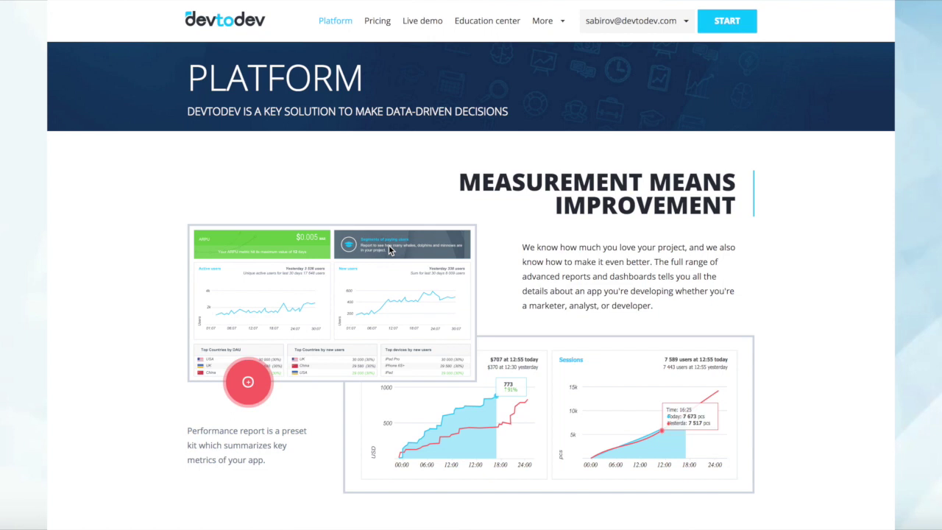
- Enlarge the ROI chart, step to the traffic source table, then close the lightbox
scroll(397, 287, down, 1)
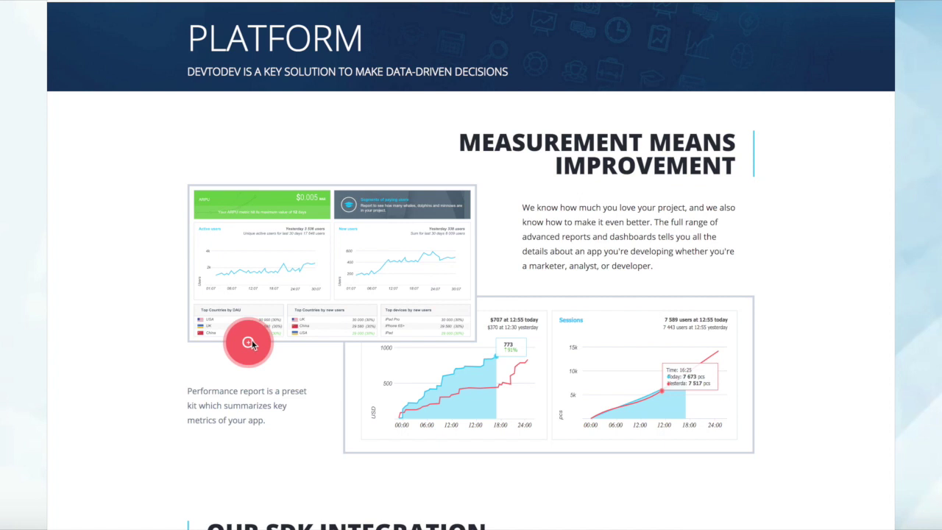
scroll(697, 331, down, 10)
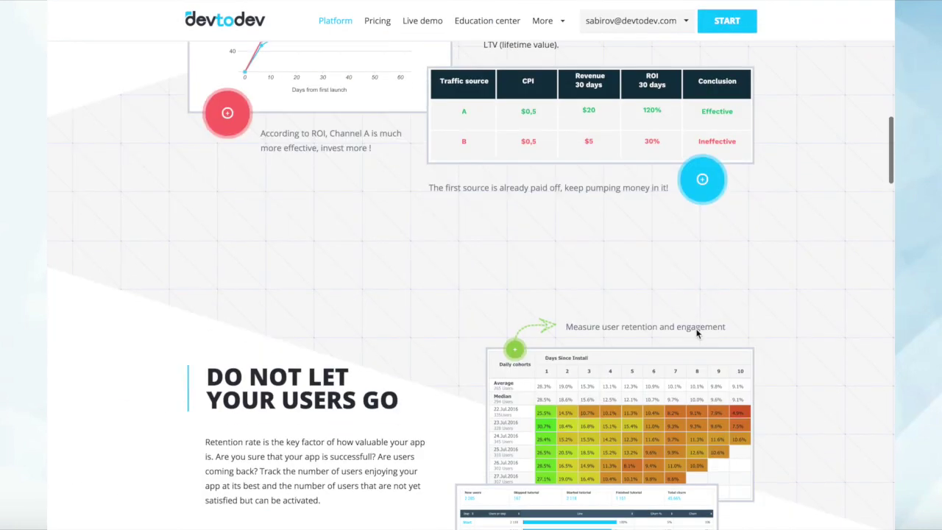
click(237, 114)
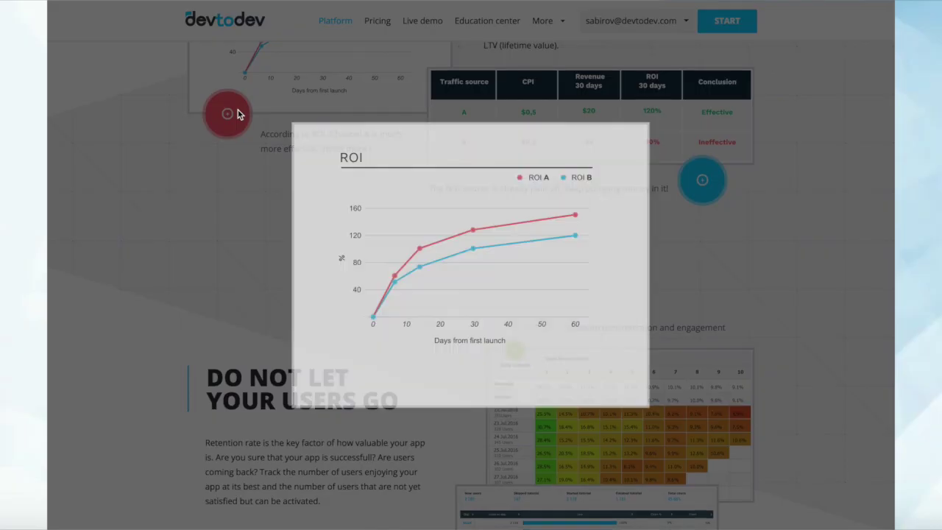
click(412, 256)
click(857, 289)
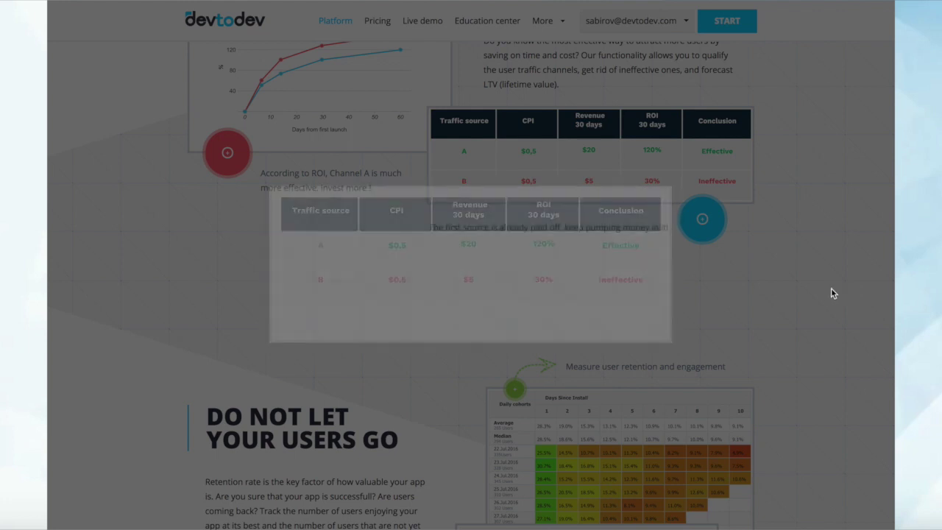
- Enlarge the Paying audience structure chart, step to the locations table, then close it
scroll(704, 317, down, 4)
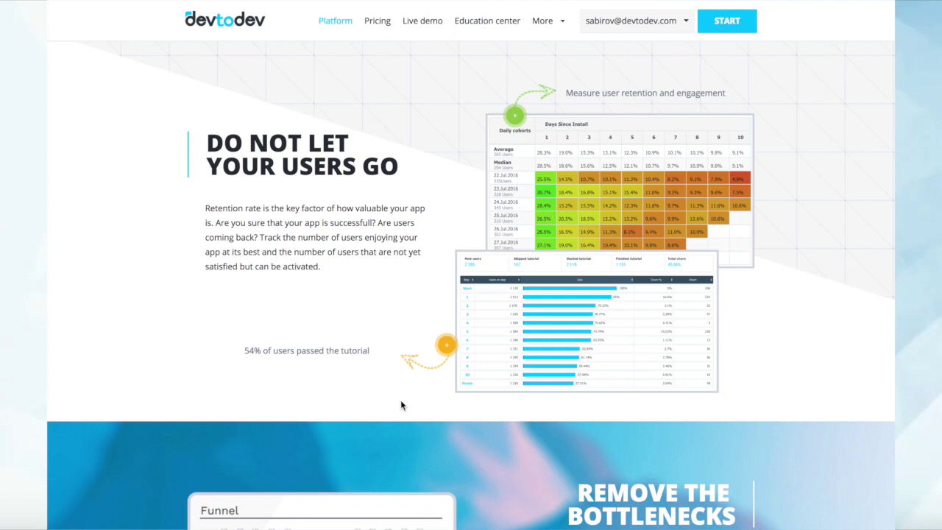
scroll(401, 404, down, 3)
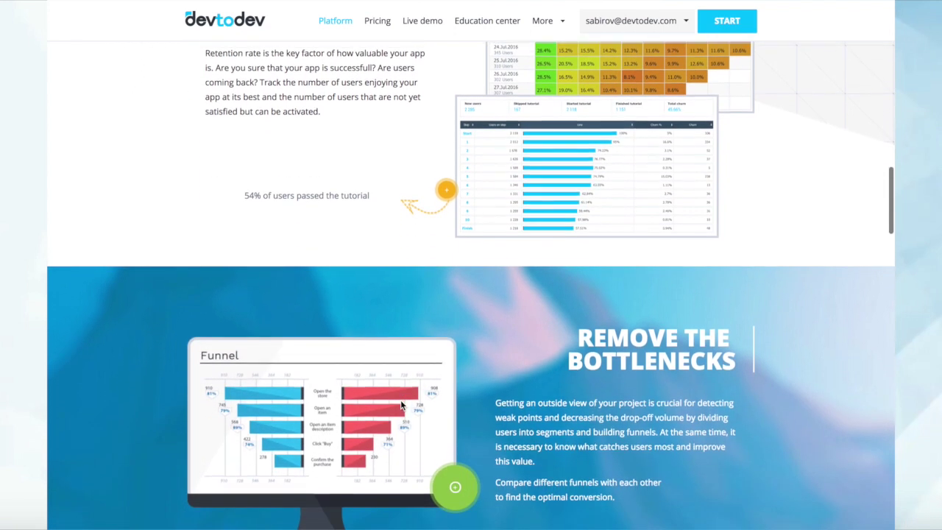
scroll(401, 400, down, 6)
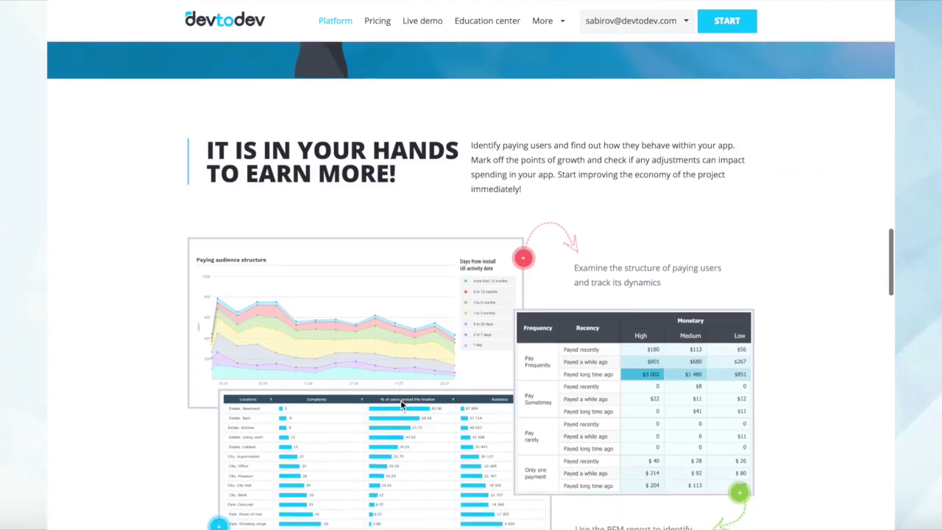
click(523, 251)
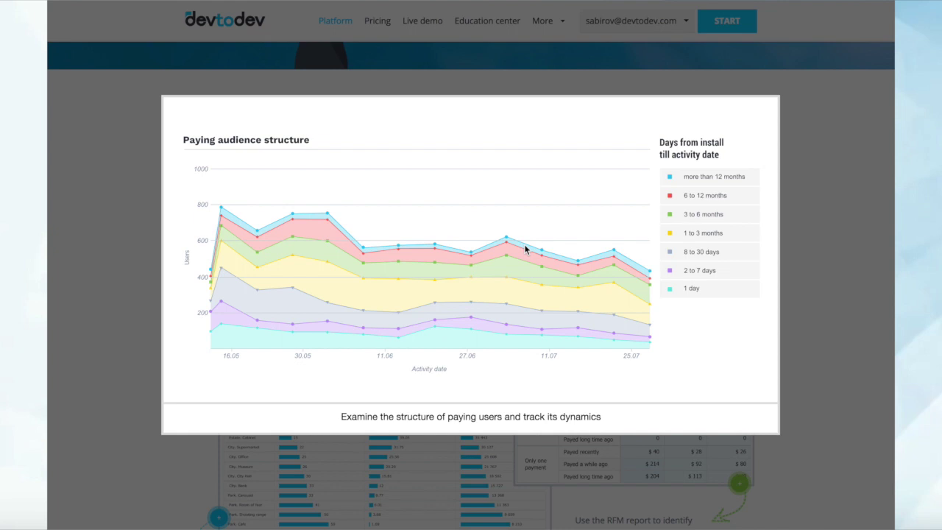
key(Right)
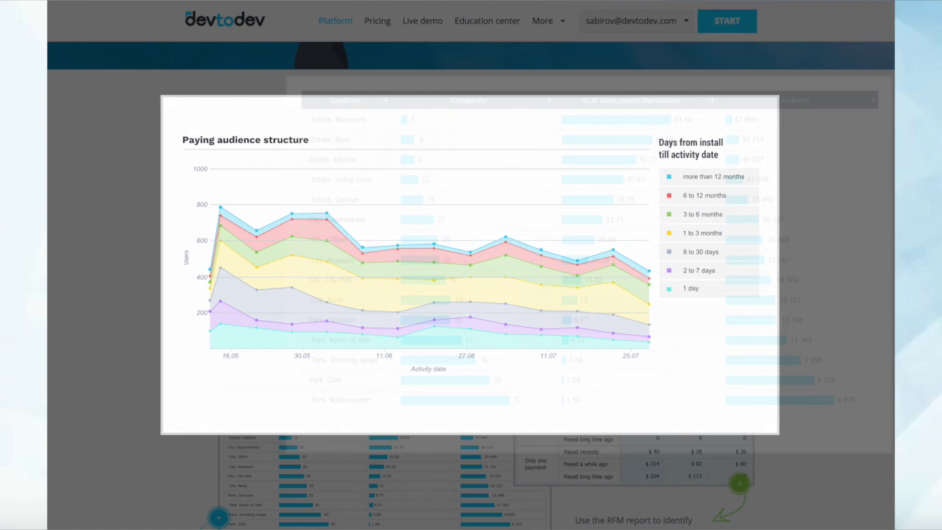
scroll(471, 265, down, 1)
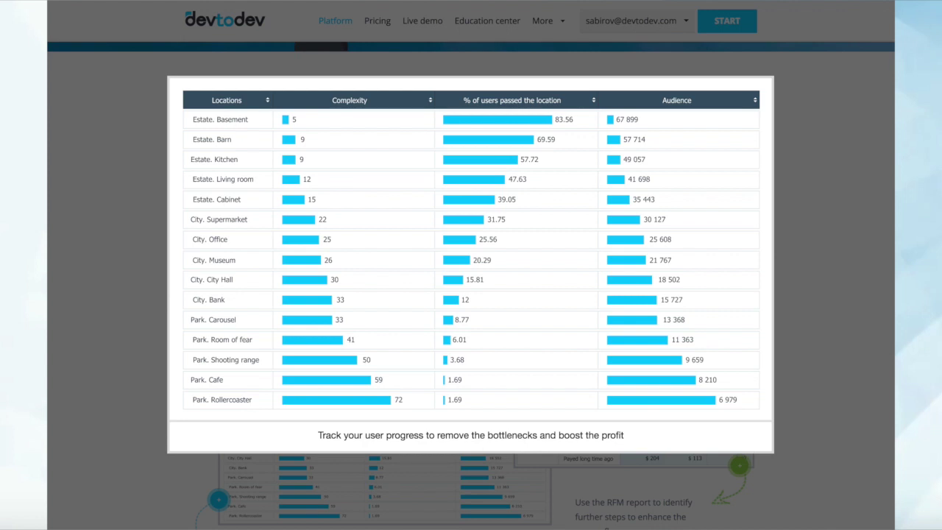
click(822, 198)
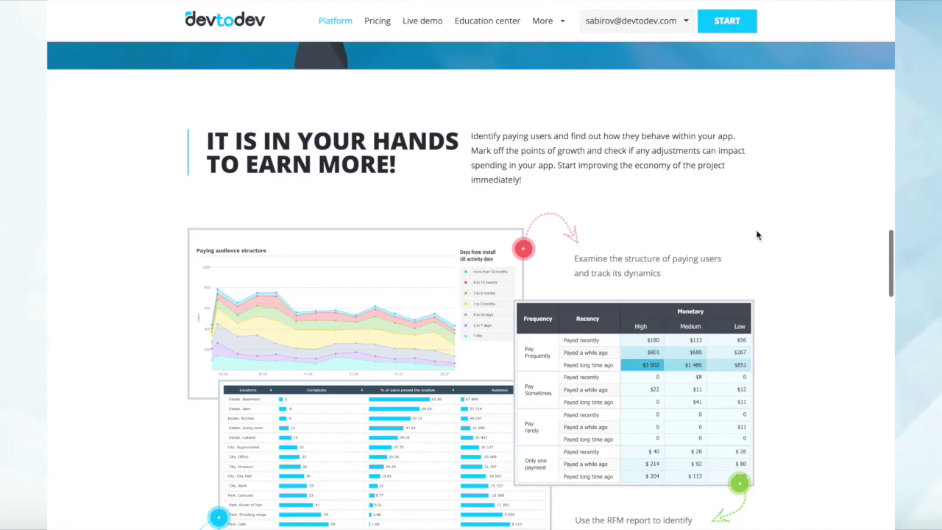
- Scroll down to the 'Don't Make Your Decisions on Instinct' push-notification section
scroll(758, 235, down, 1)
scroll(652, 279, down, 2)
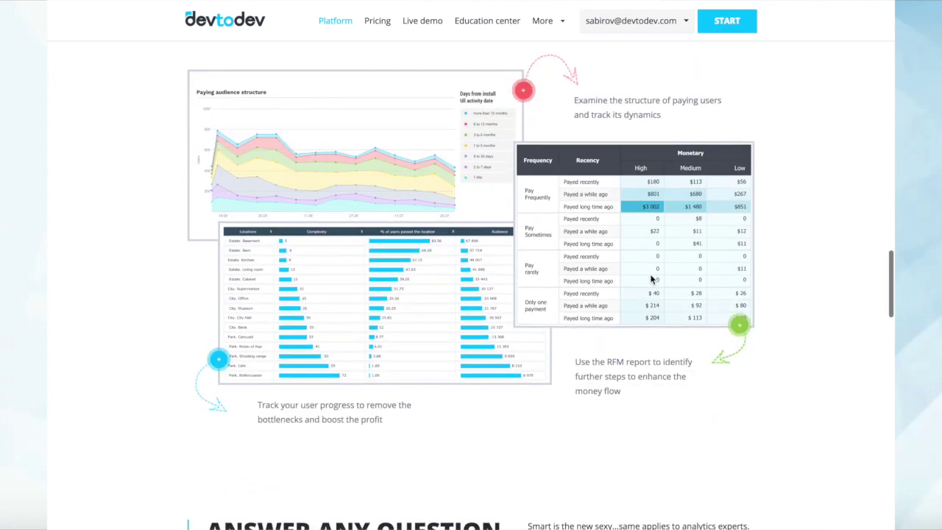
scroll(651, 279, down, 7)
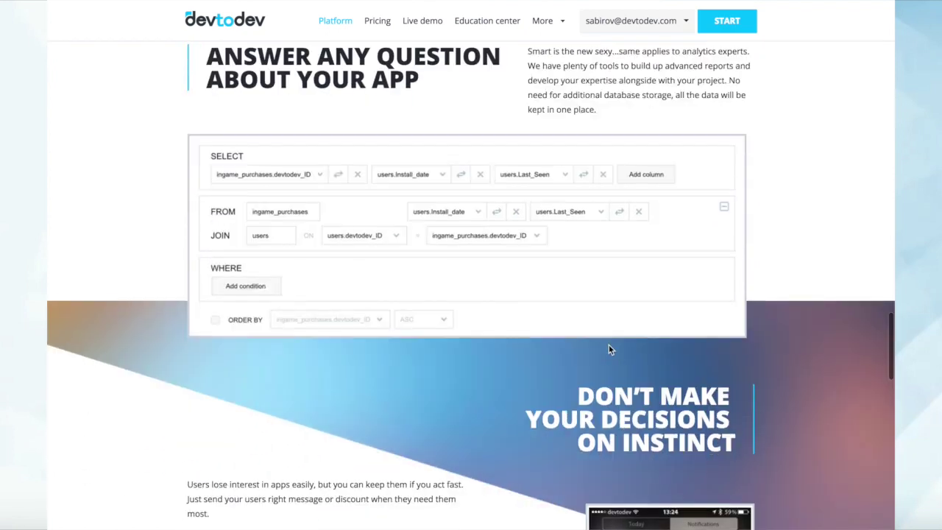
scroll(609, 349, down, 5)
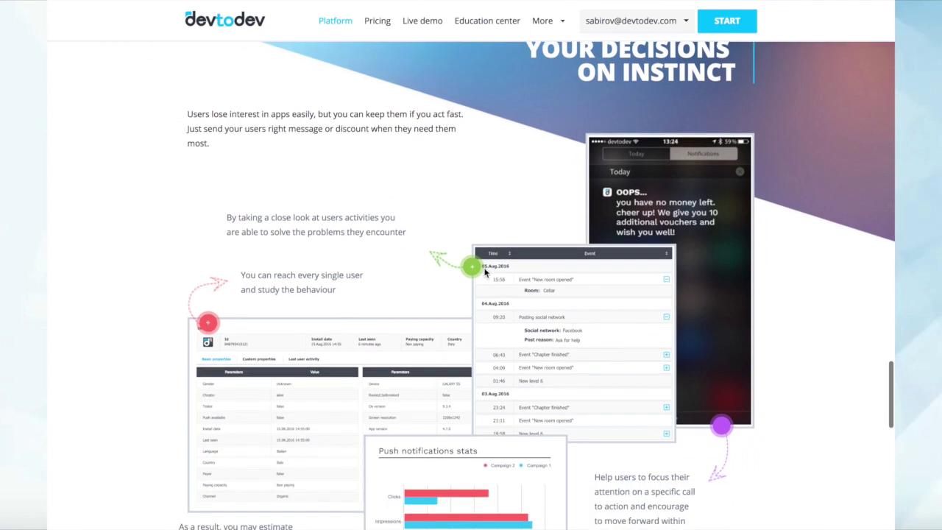
scroll(484, 272, down, 1)
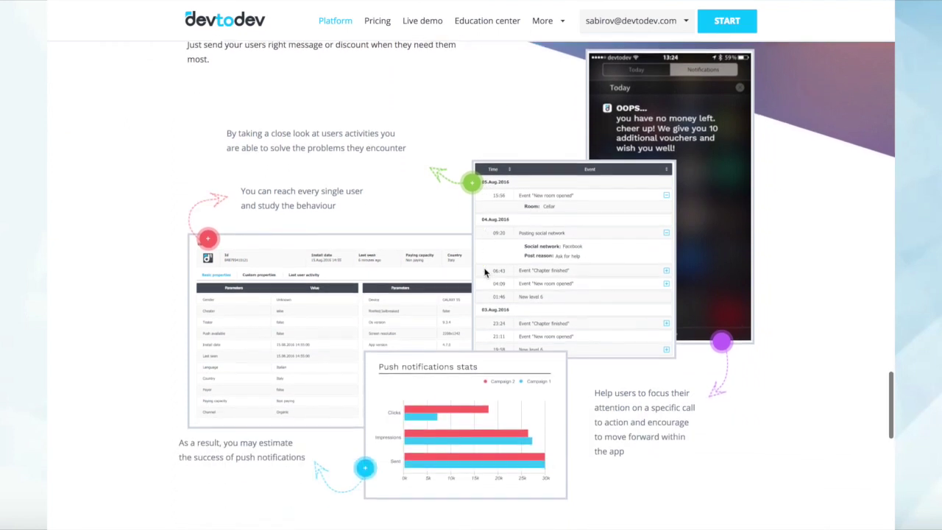
- Enlarge the user event log table, then scroll back up the Platform page
click(472, 181)
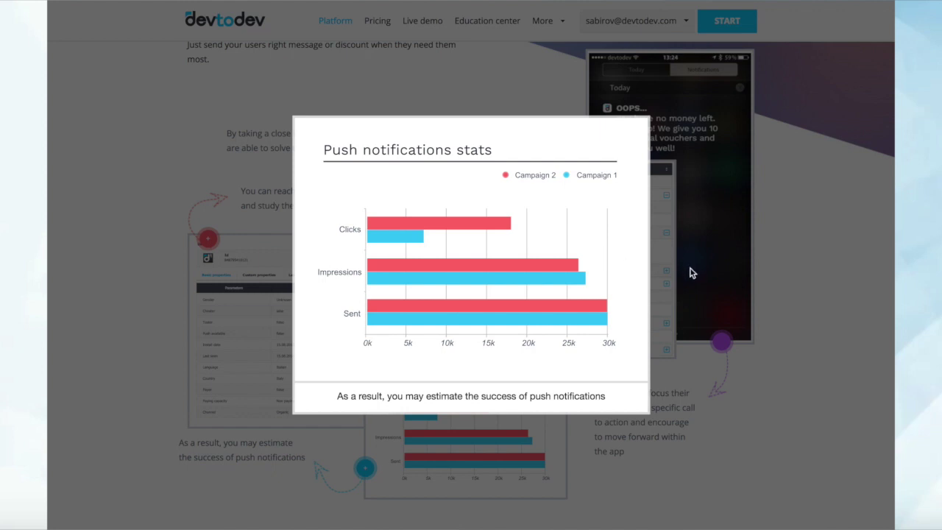
scroll(597, 318, up, 20)
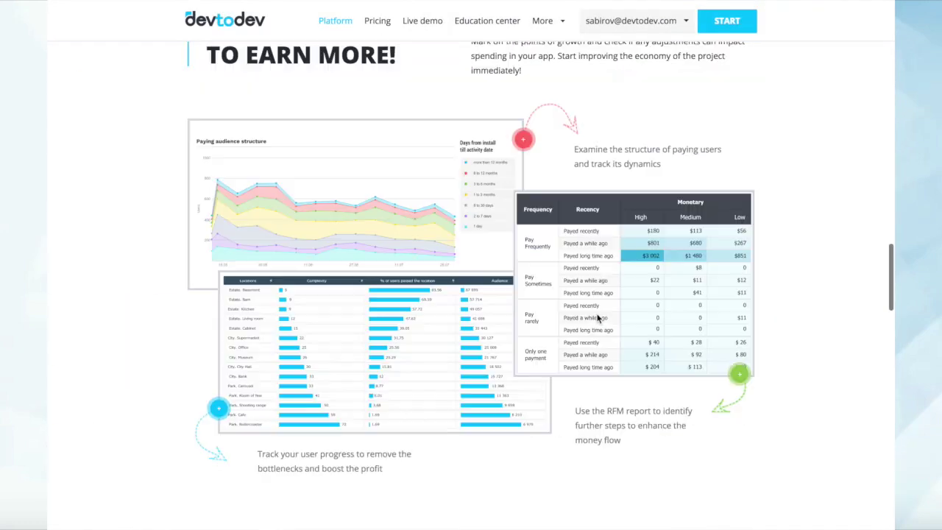
scroll(597, 318, up, 15)
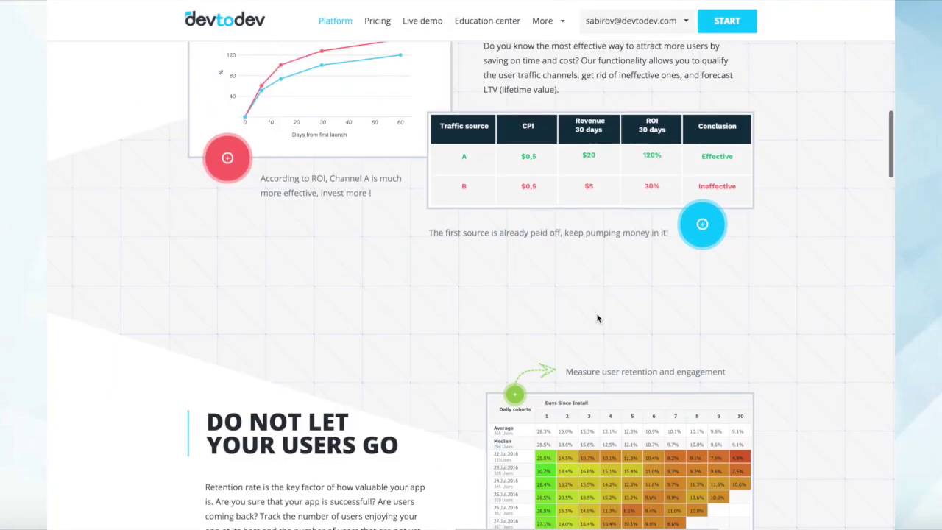
scroll(442, 302, up, 3)
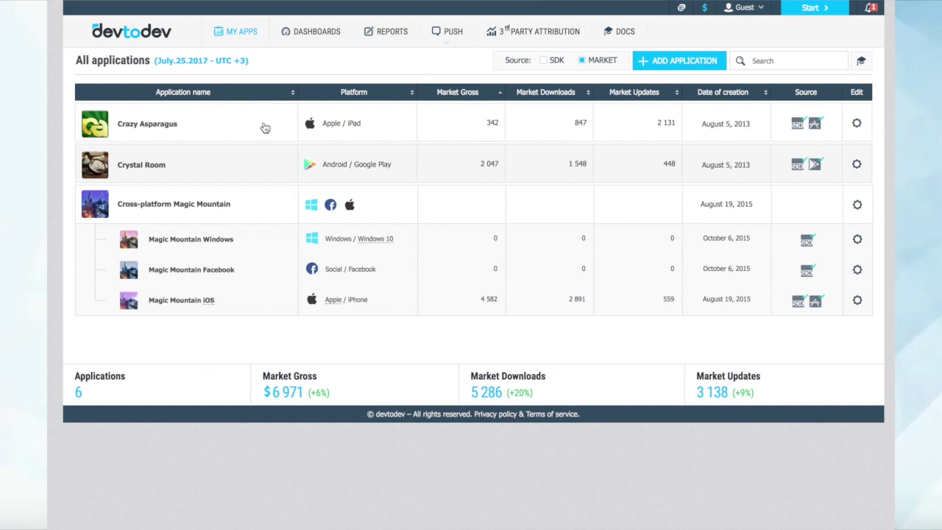
- Review Crazy Asparagus's performance report, then go to the demo dashboards
click(217, 129)
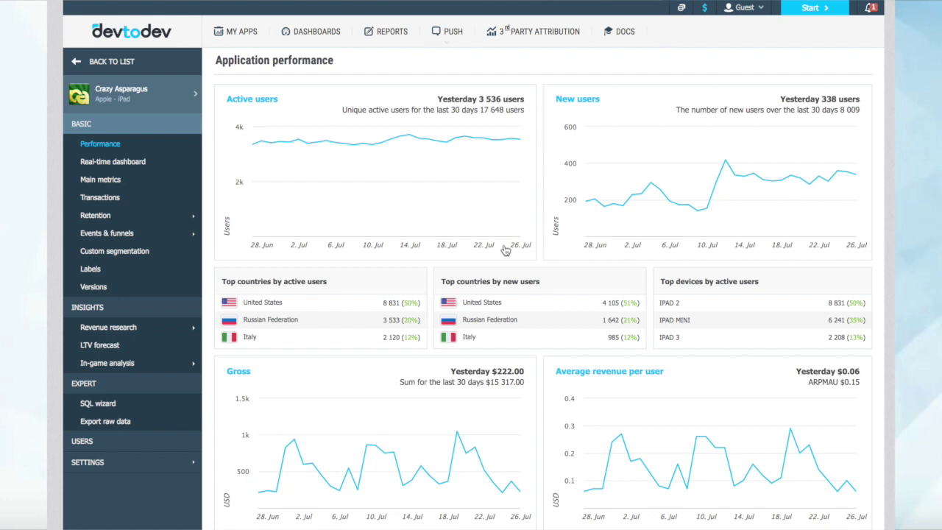
scroll(551, 254, down, 5)
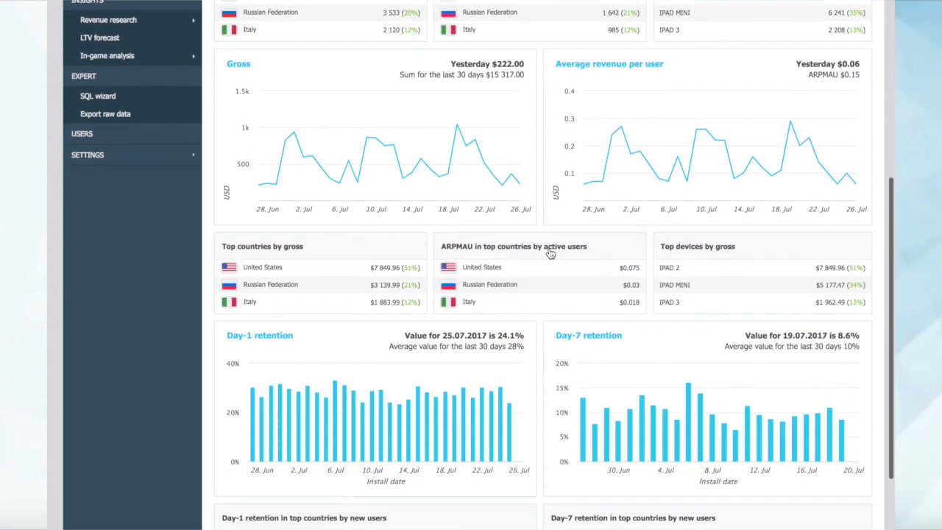
scroll(551, 254, down, 1)
scroll(429, 252, up, 3)
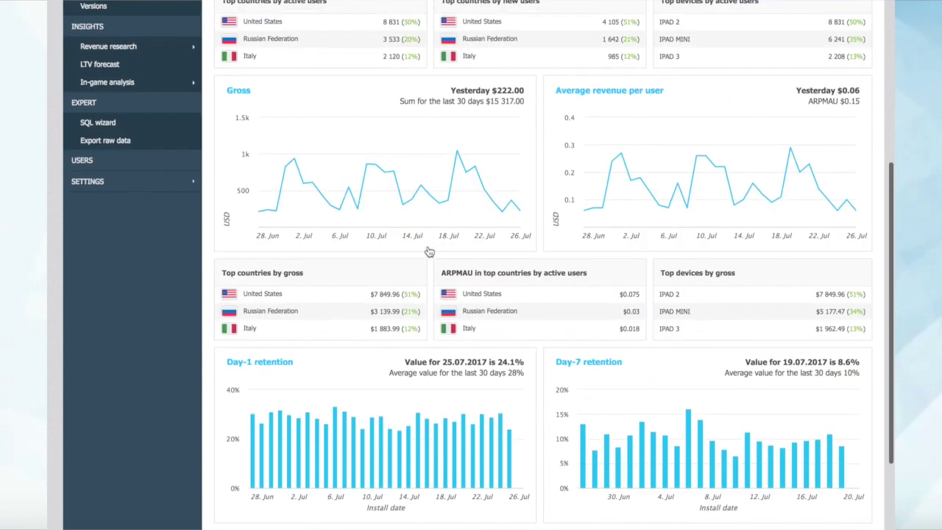
scroll(429, 252, up, 2)
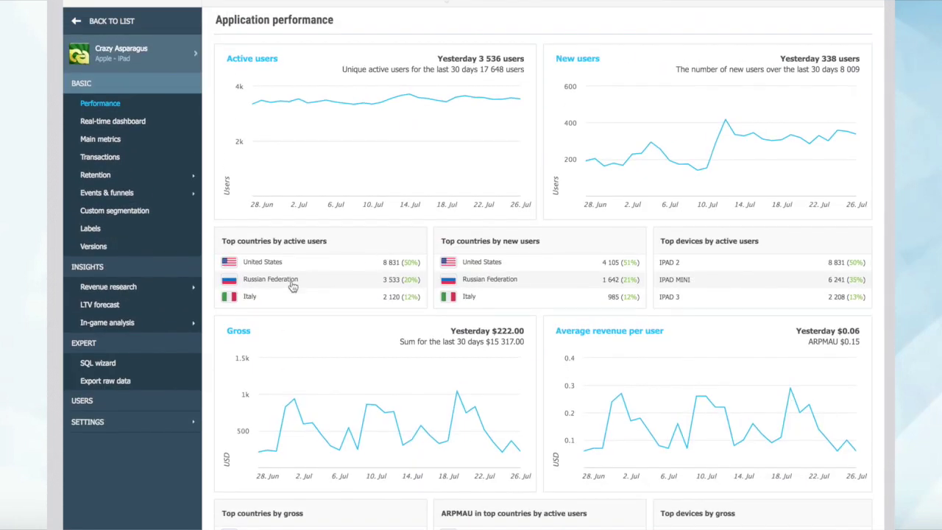
scroll(292, 286, up, 1)
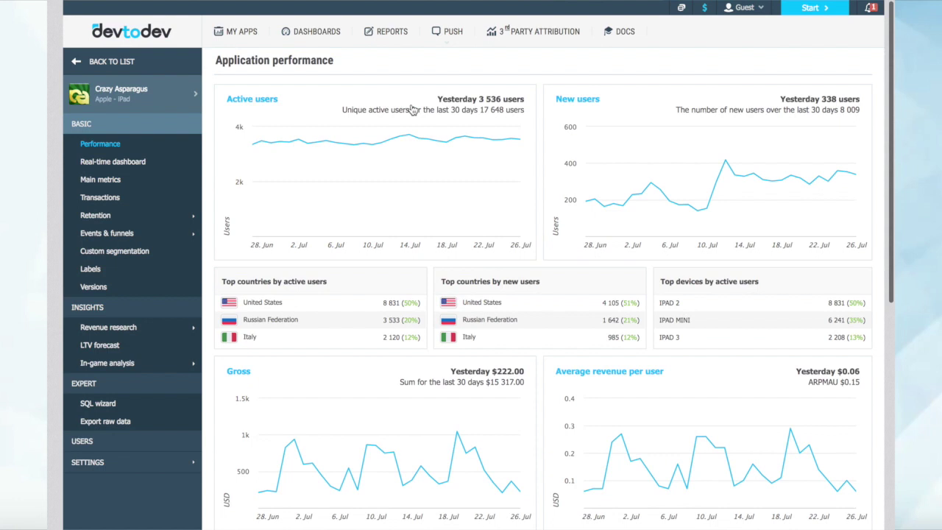
click(315, 32)
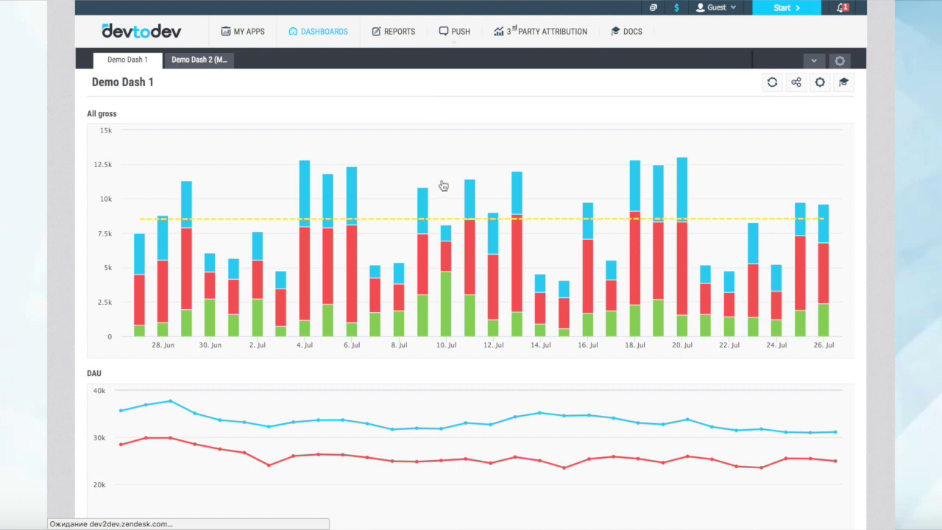
- Look over Demo Dash 1's All gross bar chart and DAU line chart
scroll(442, 184, down, 1)
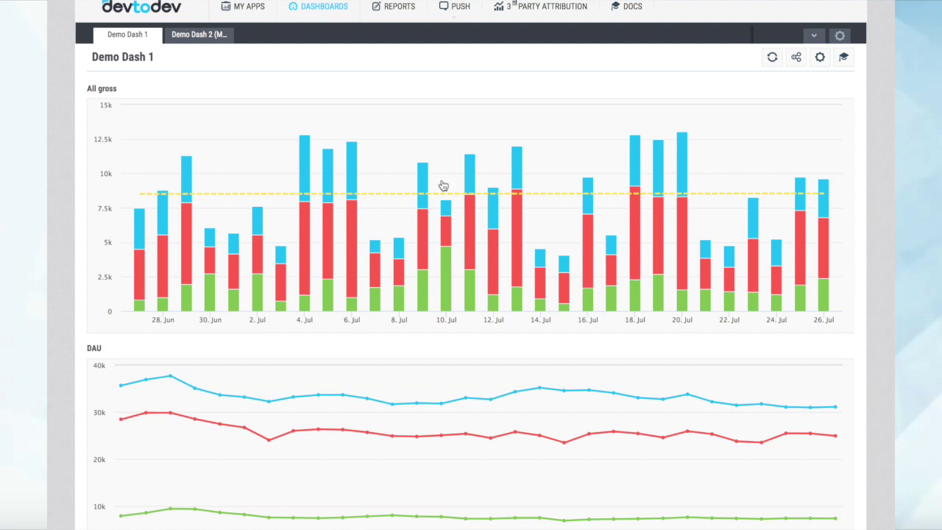
scroll(443, 184, up, 1)
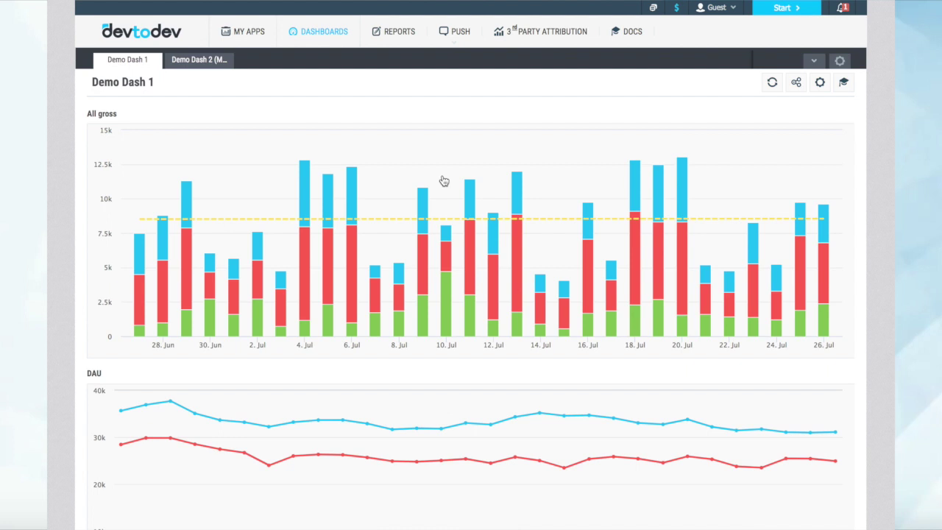
- Reopen Crazy Asparagus's overview from My Apps, then view Crystal Room's Real-time dashboard
click(241, 31)
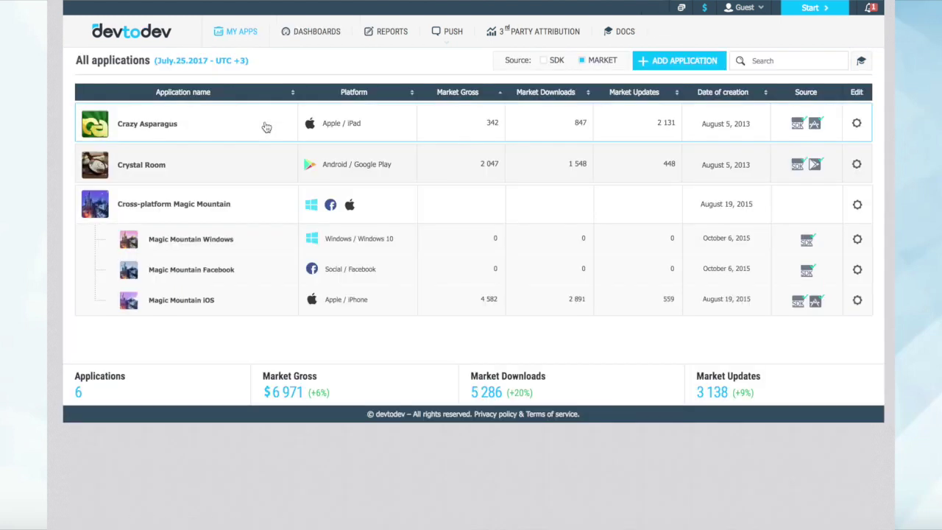
click(243, 128)
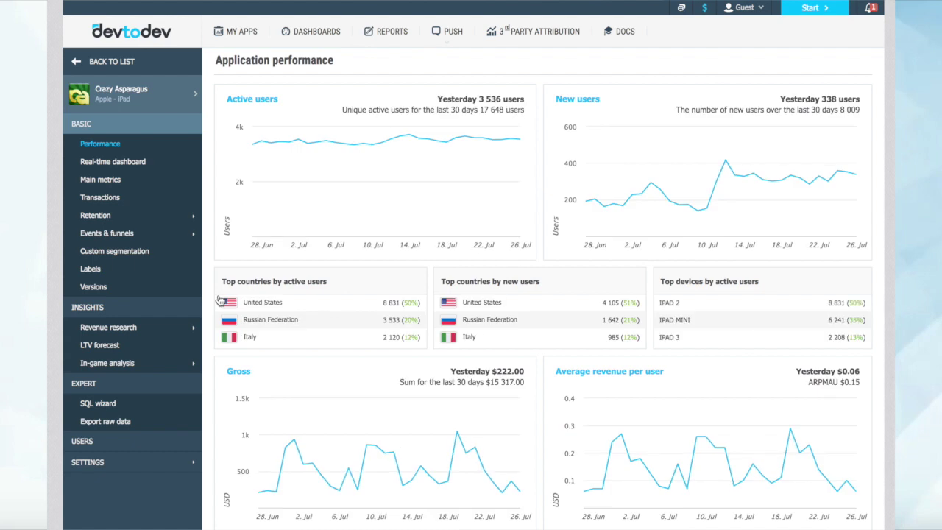
scroll(220, 300, down, 1)
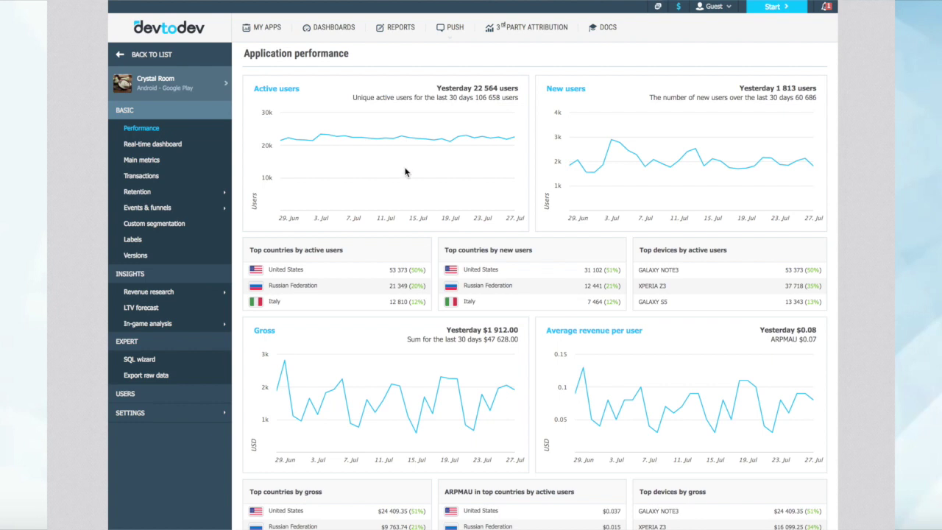
scroll(405, 172, down, 2)
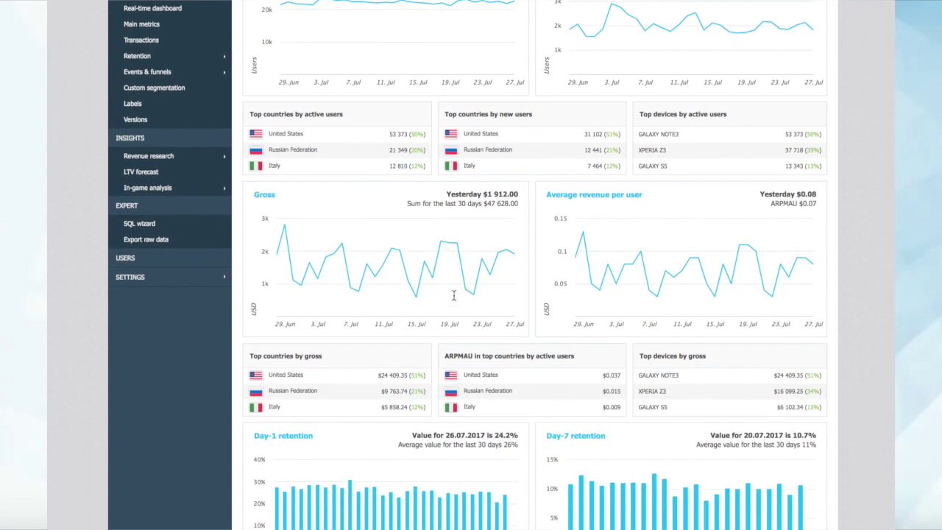
scroll(454, 296, down, 2)
scroll(454, 297, up, 3)
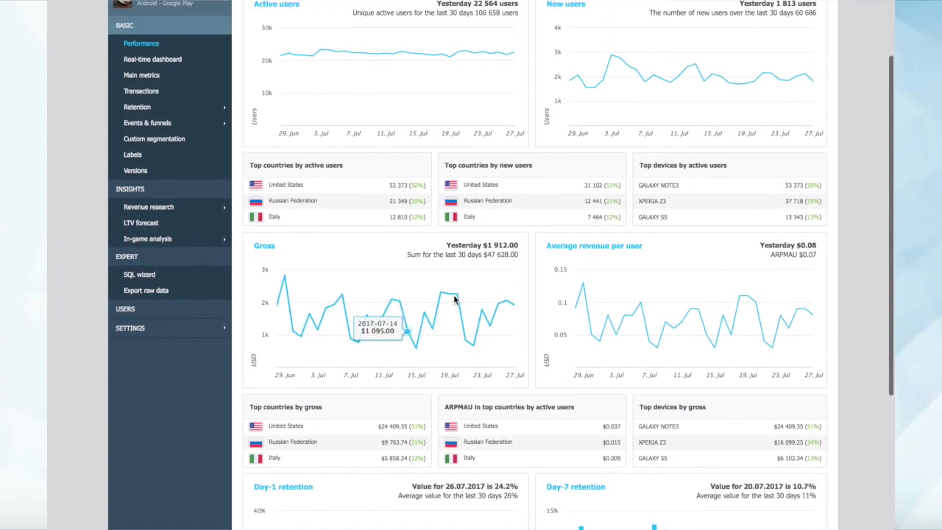
click(155, 102)
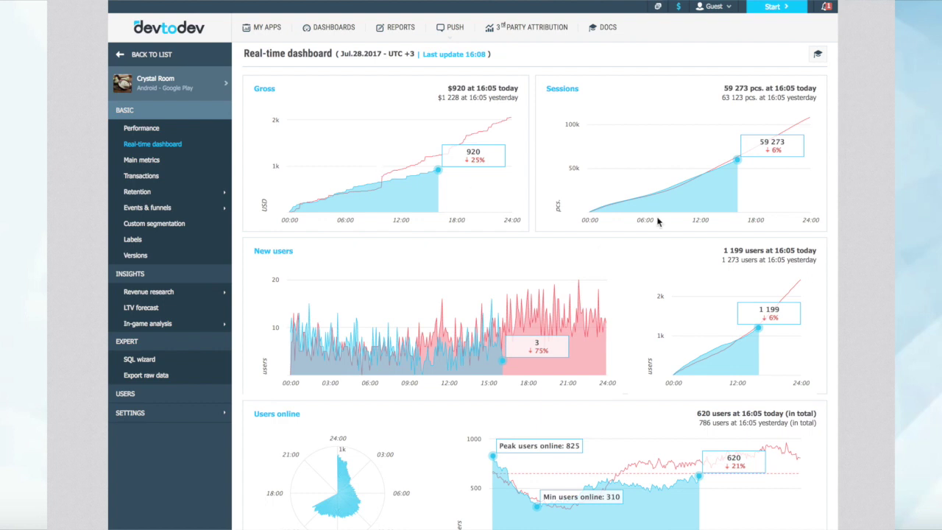
- Open the Main metrics charts and dismiss the Add metric list without changes
scroll(579, 334, down, 1)
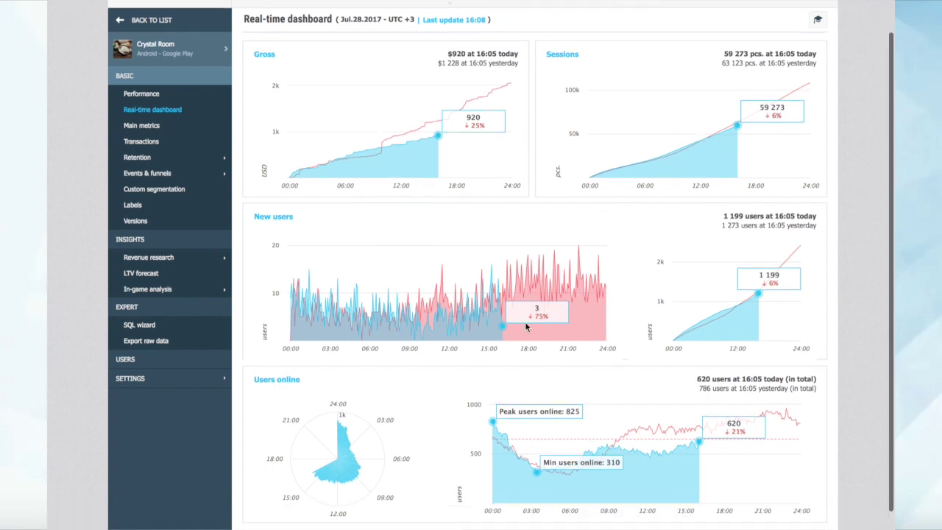
click(142, 126)
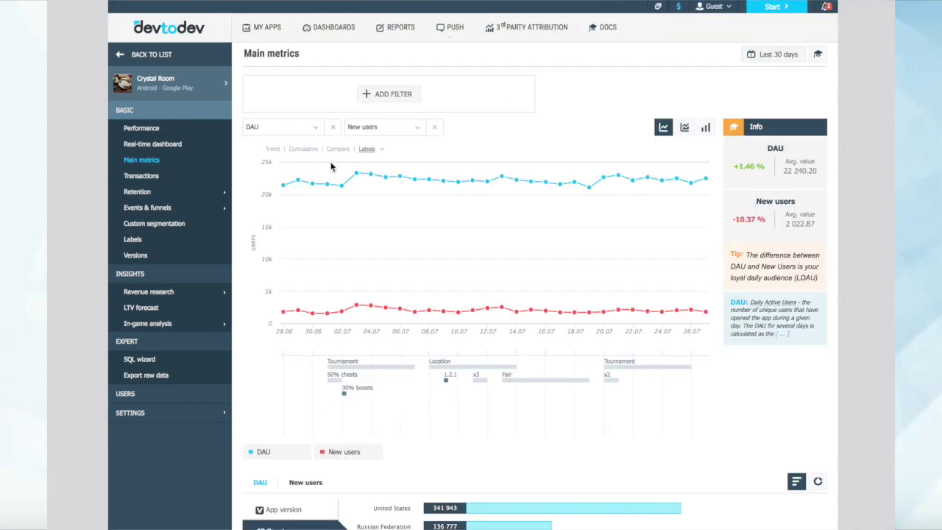
click(416, 130)
scroll(448, 245, down, 6)
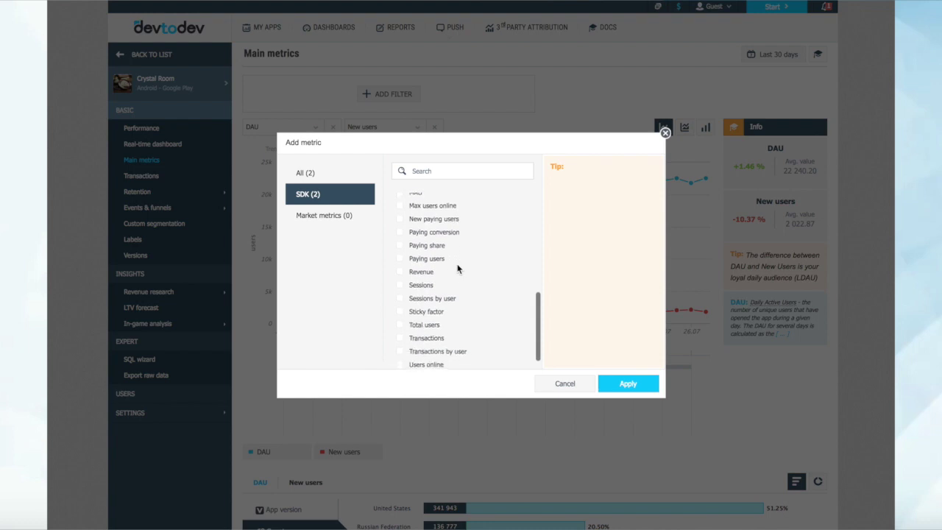
click(666, 133)
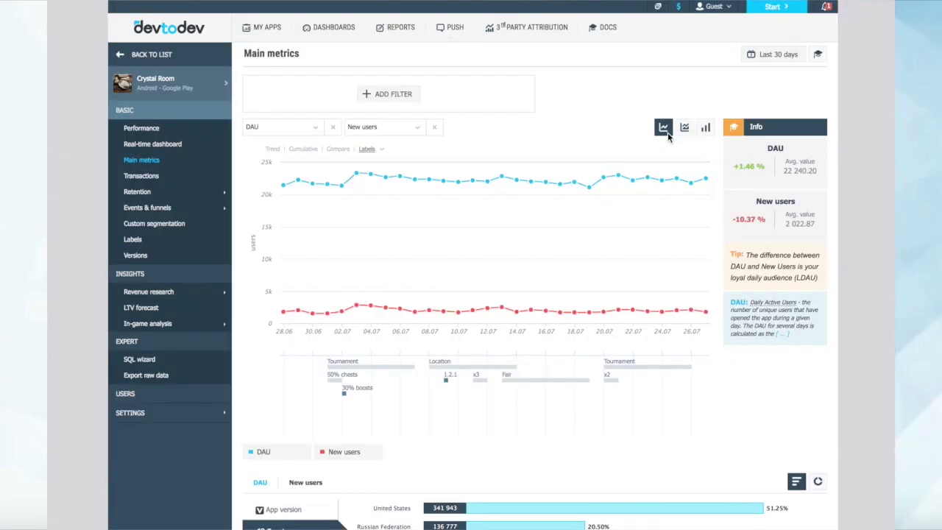
- View the LTV forecast chart, then open the list of saved reports
scroll(605, 139, down, 1)
mouse_move(385, 350)
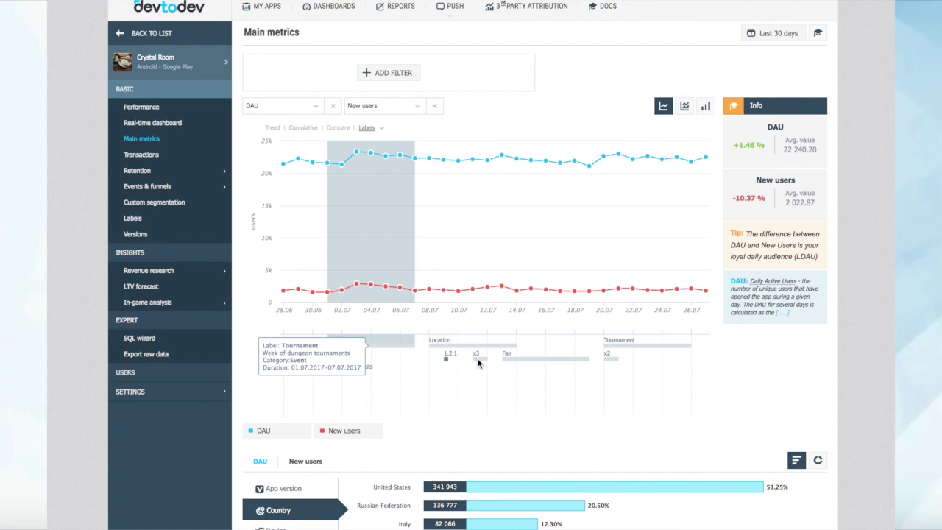
mouse_move(478, 363)
click(183, 289)
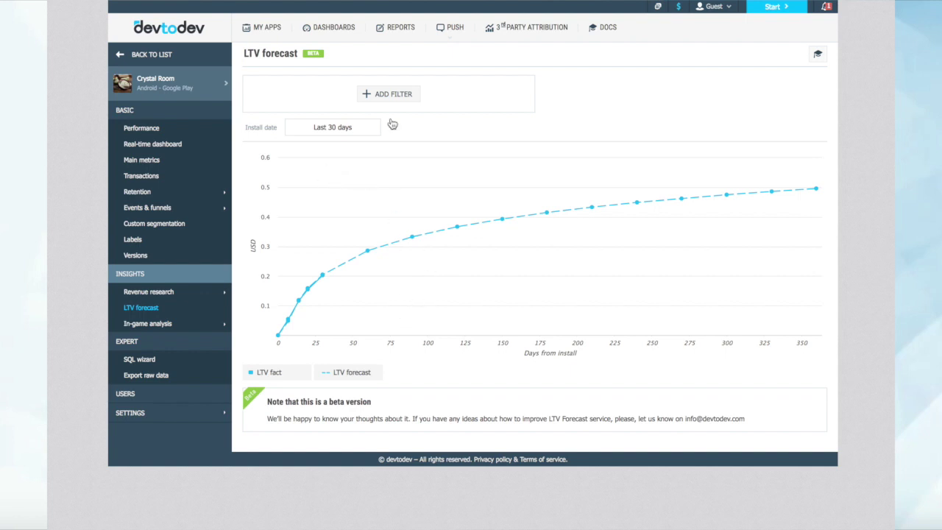
click(393, 35)
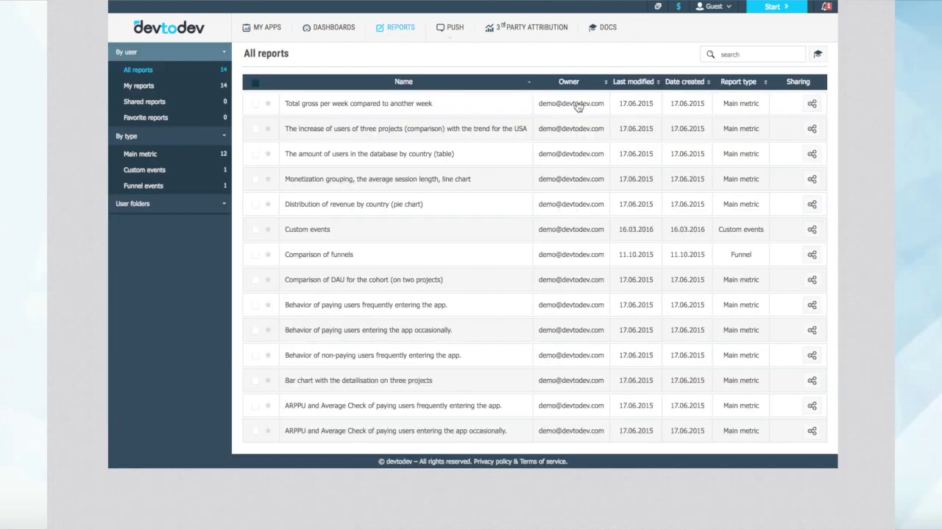
- Open the three-projects new users comparison report, then browse the saved dashboards
click(485, 137)
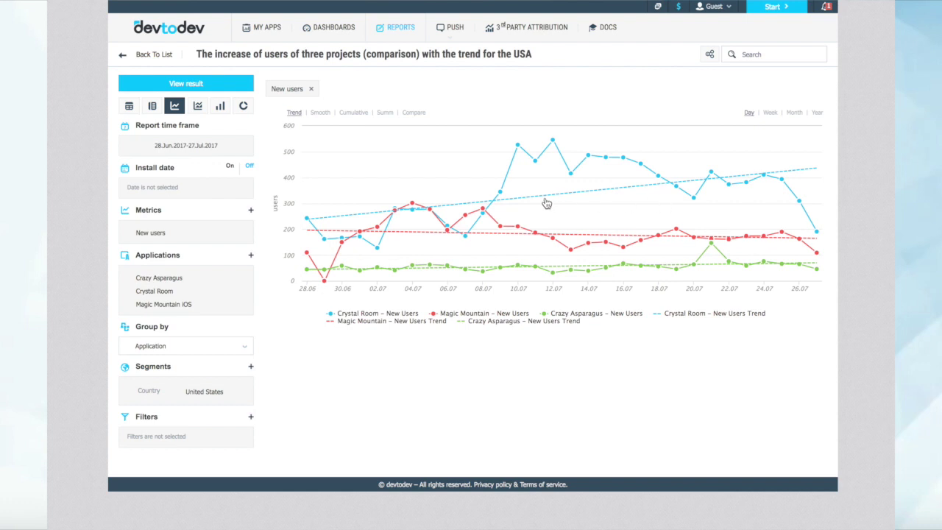
click(332, 28)
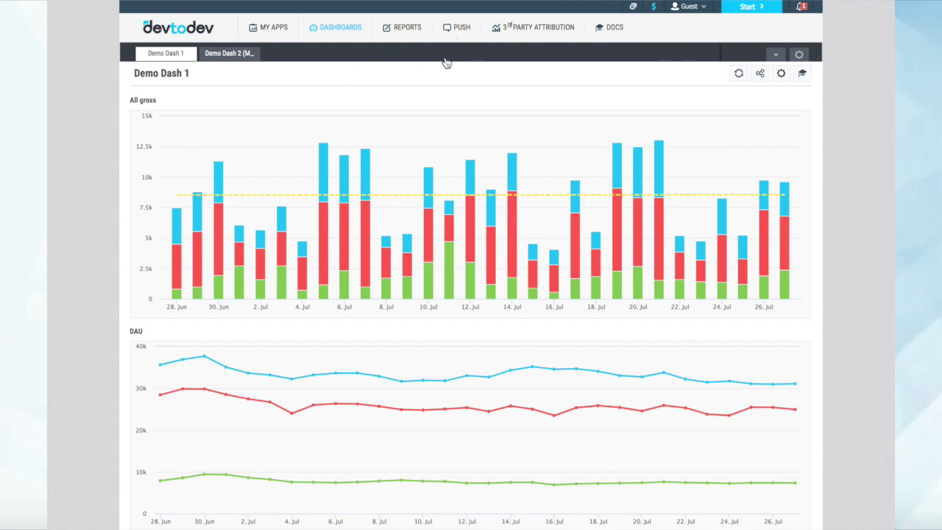
scroll(457, 105, down, 2)
scroll(457, 105, down, 2)
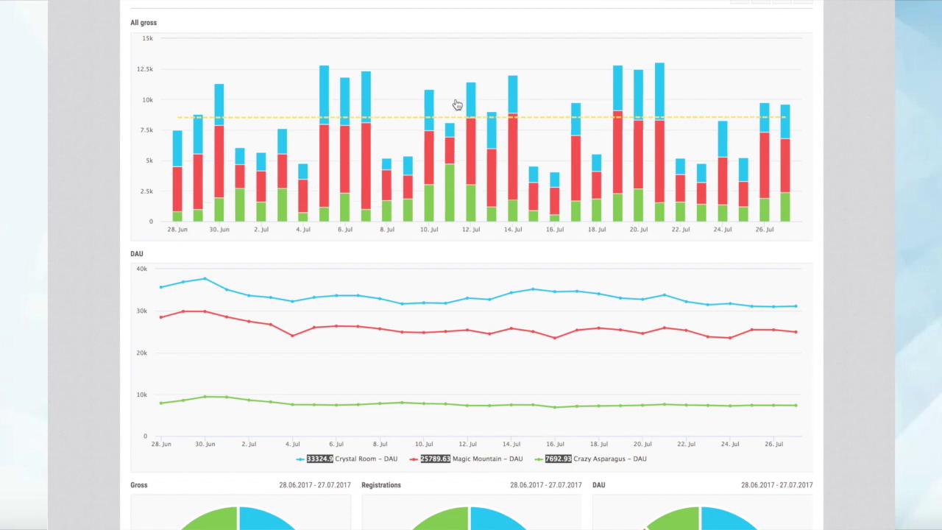
scroll(457, 105, down, 1)
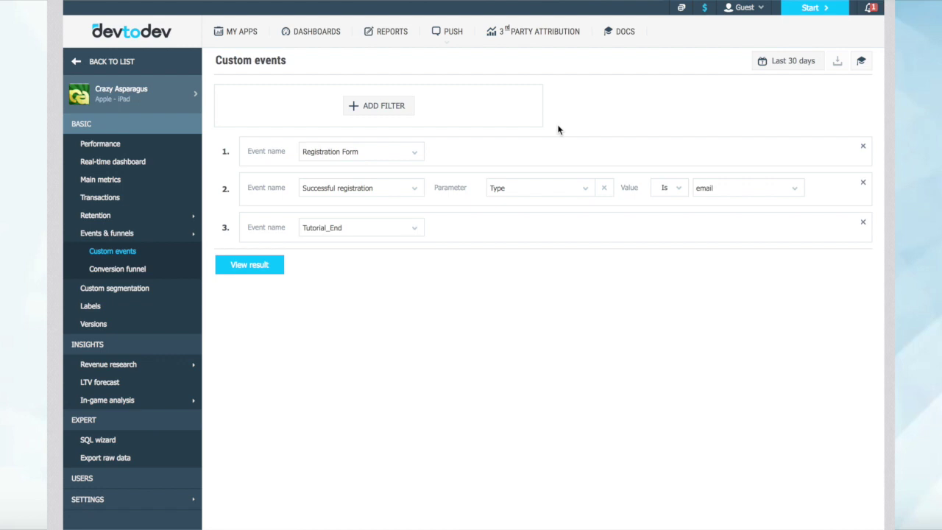
- Build the Registration Form → facebook registration → Tutorial_End funnel, converting 8 342 to 2 725 users
click(129, 269)
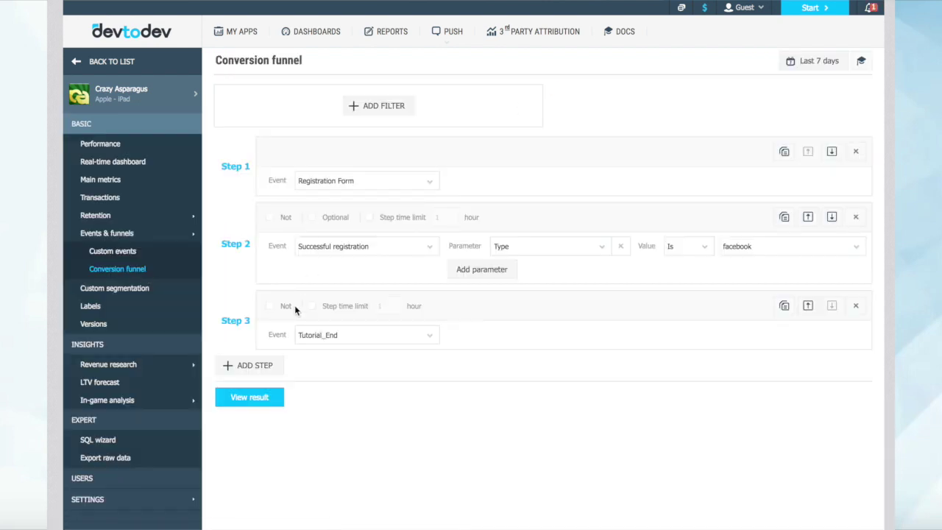
click(251, 397)
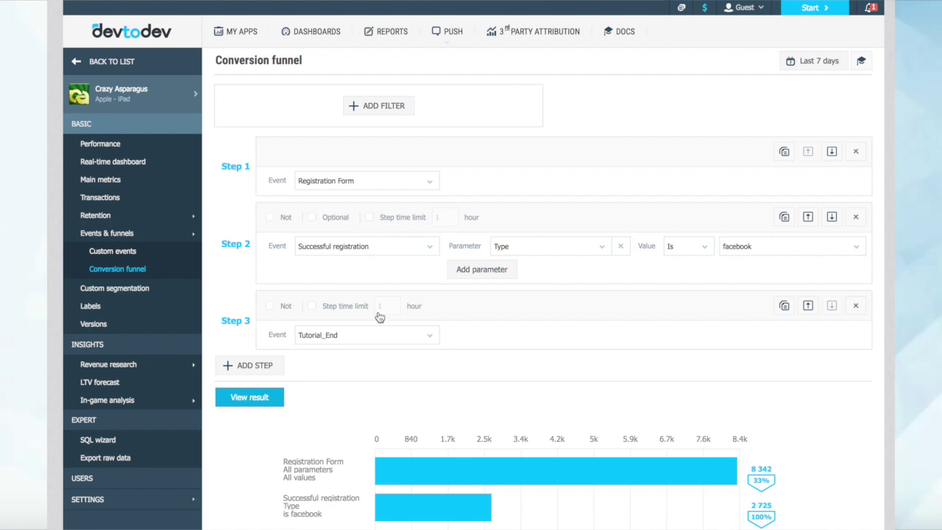
scroll(400, 296, down, 3)
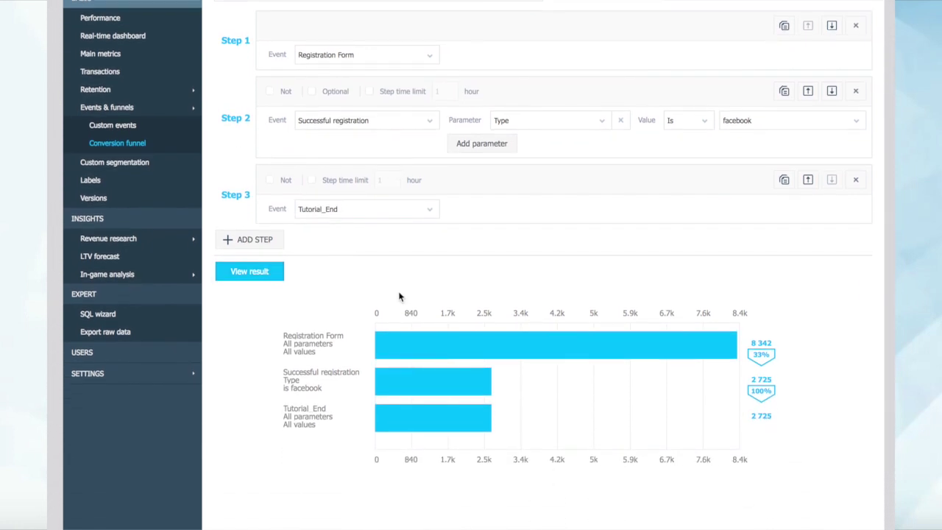
scroll(442, 221, up, 2)
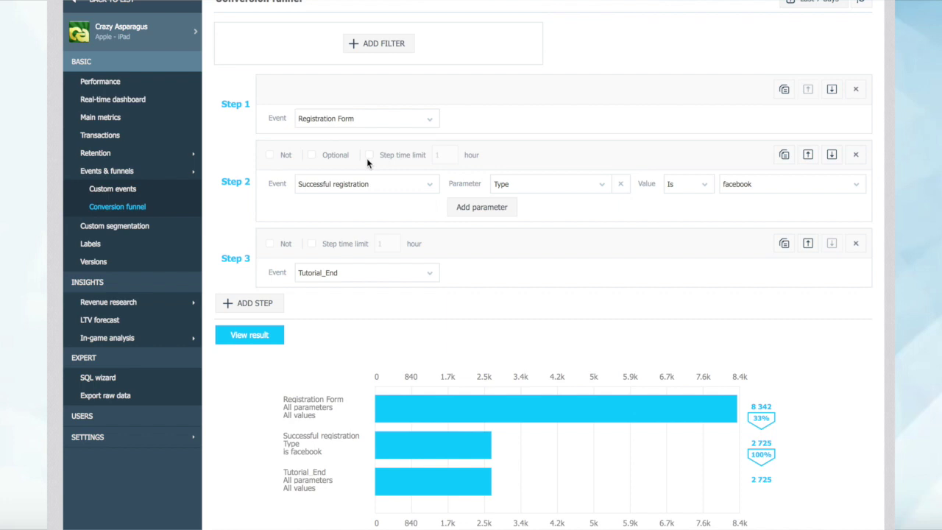
scroll(368, 164, up, 2)
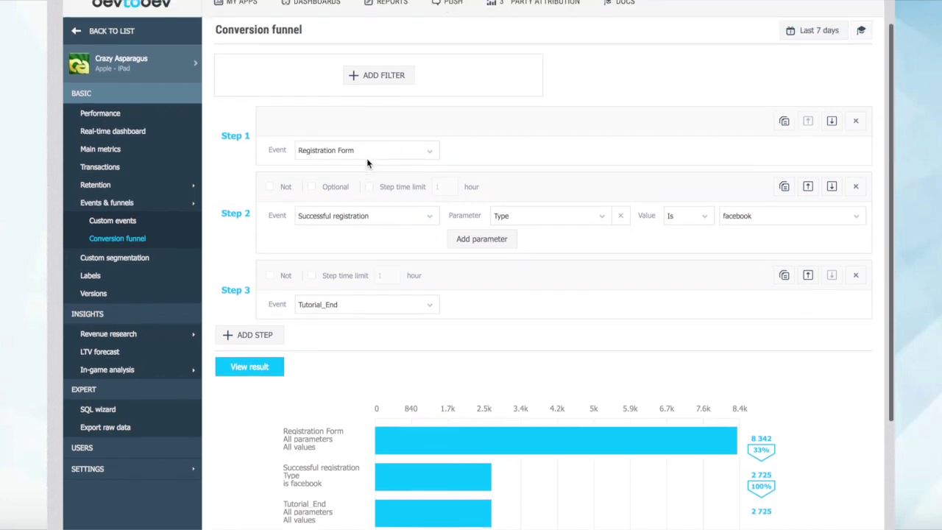
- Inspect the Paying rare visitors segment settings, then open the In-game analysis Tutorial steps report
click(131, 254)
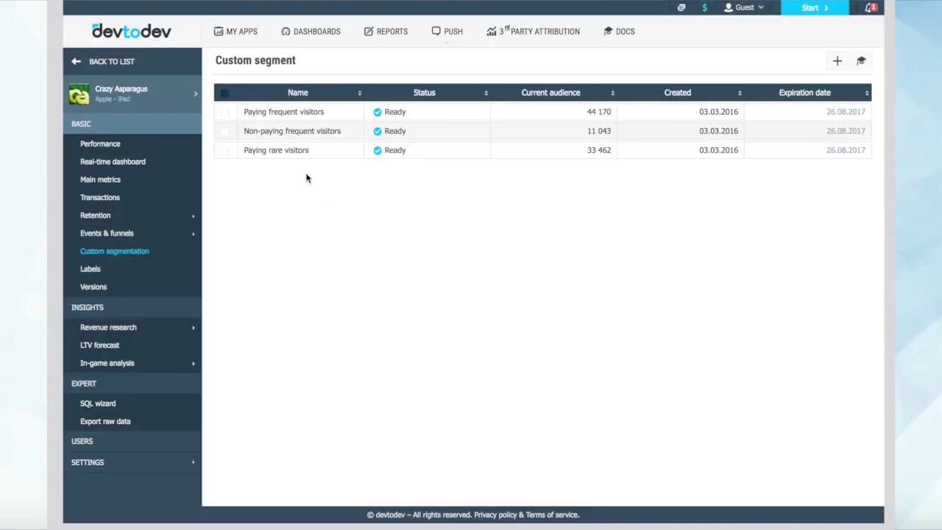
click(335, 152)
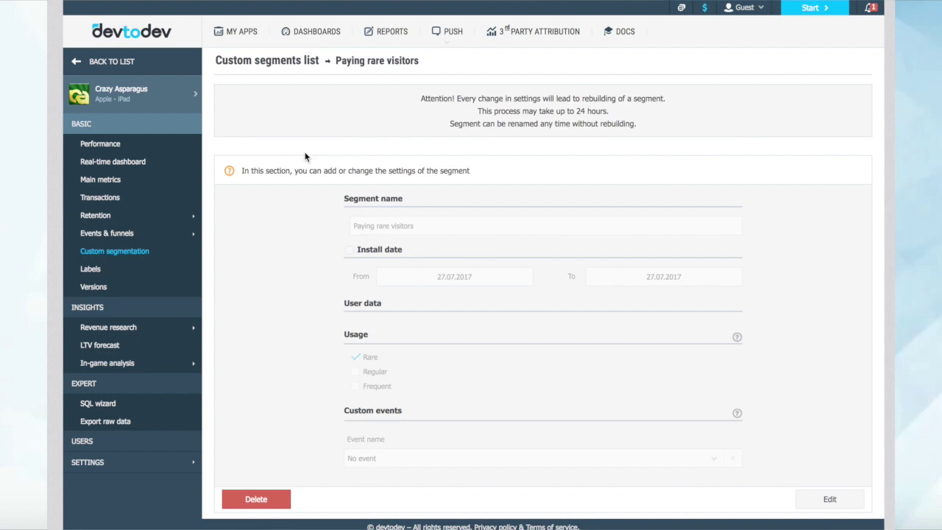
scroll(368, 190, down, 2)
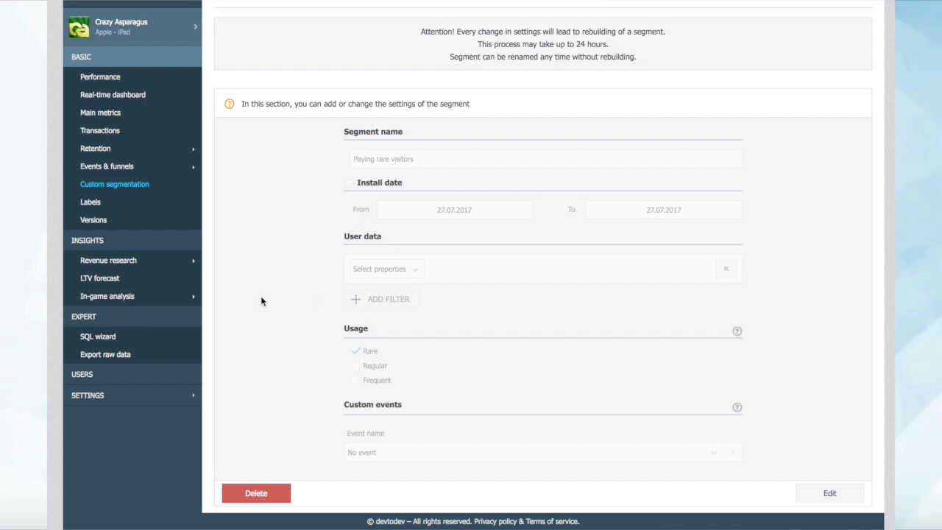
click(189, 295)
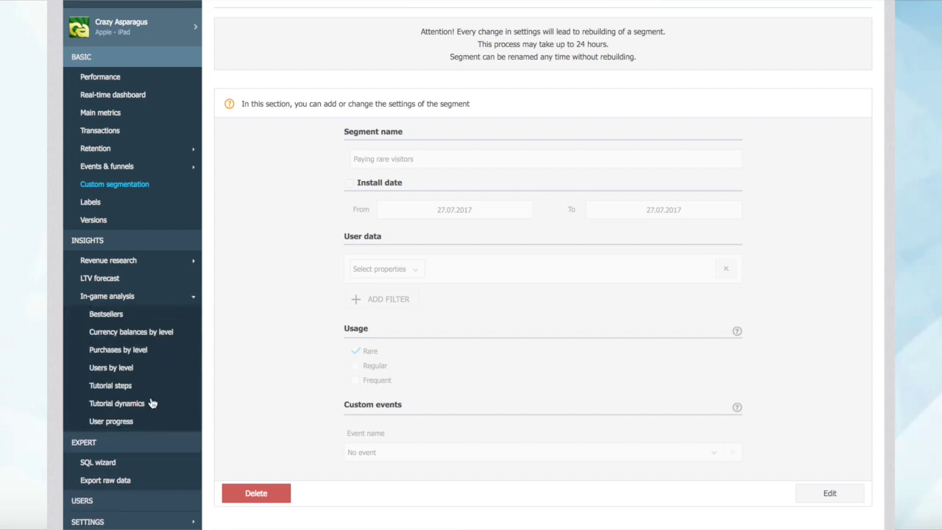
click(119, 388)
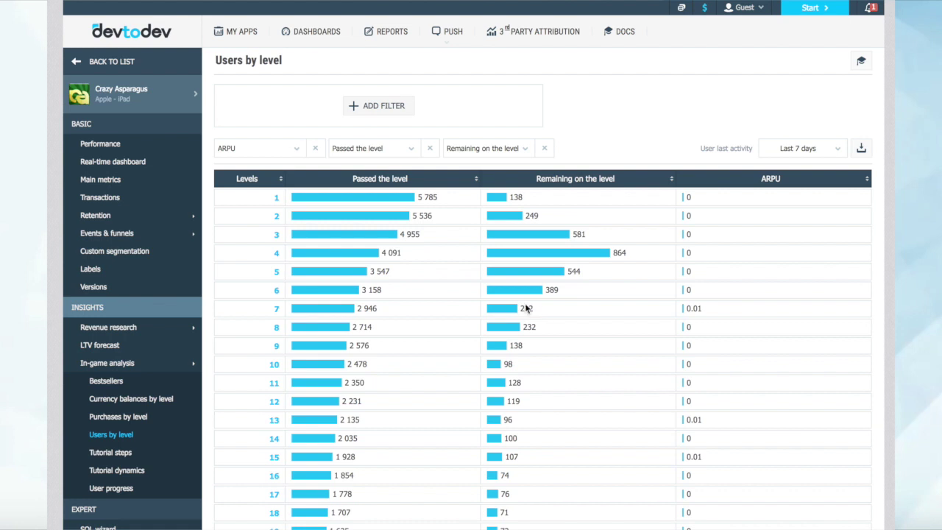
- Review the metrics available for the ARPU column and close the list unchanged
scroll(457, 266, down, 1)
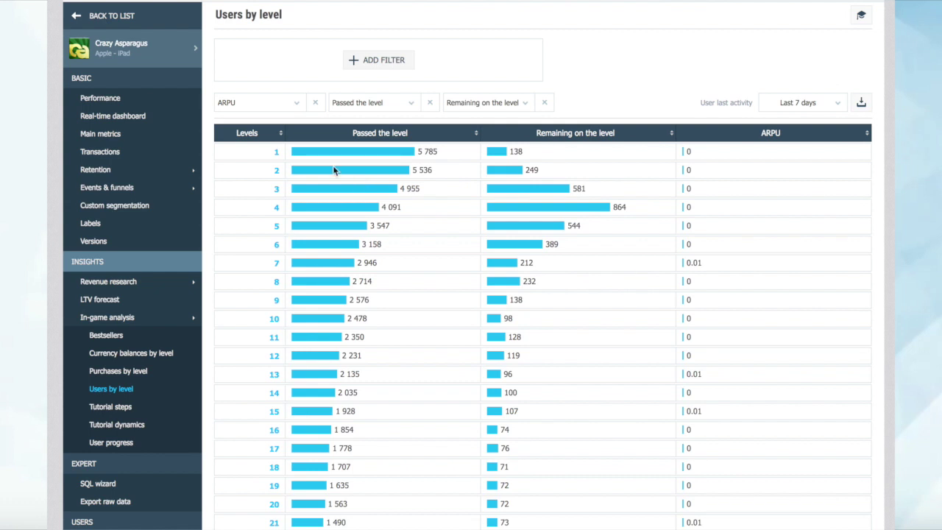
click(295, 103)
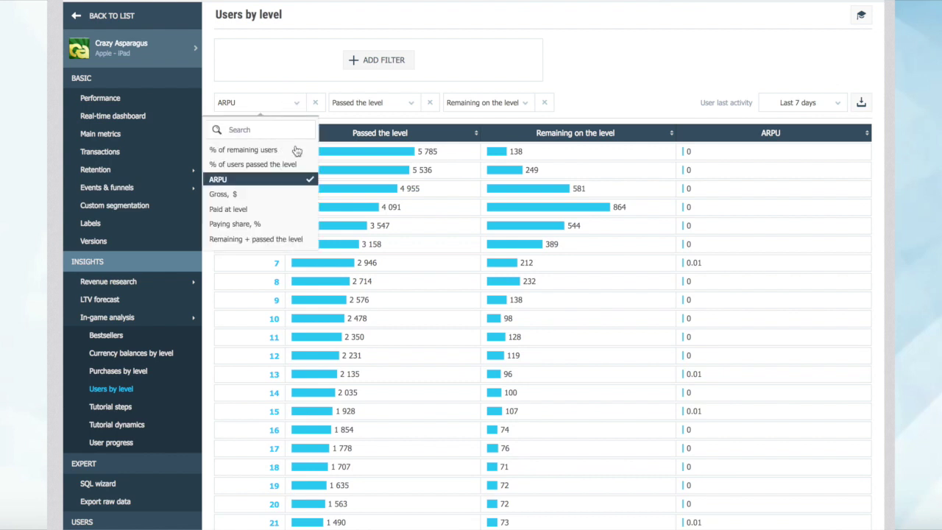
click(617, 109)
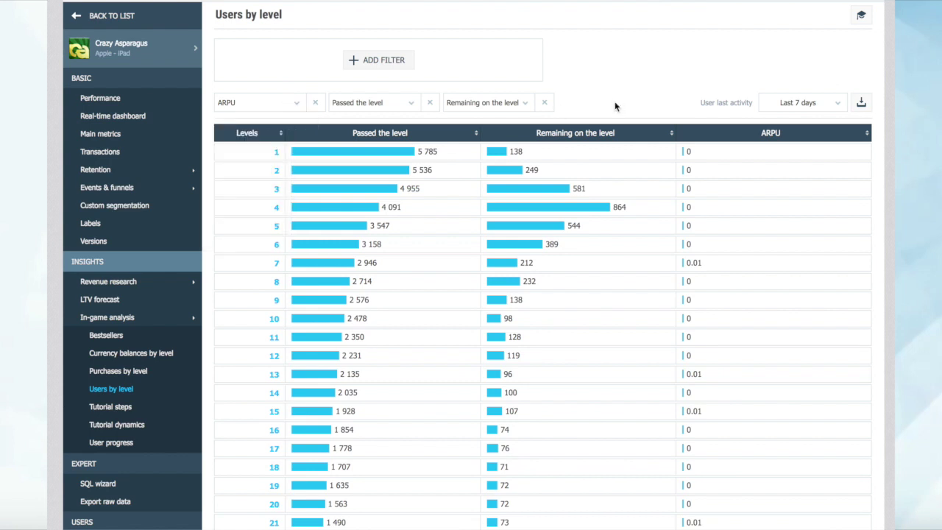
- Open the User progress report and browse the Complexity column's metric options without changing them
scroll(331, 179, down, 3)
click(125, 312)
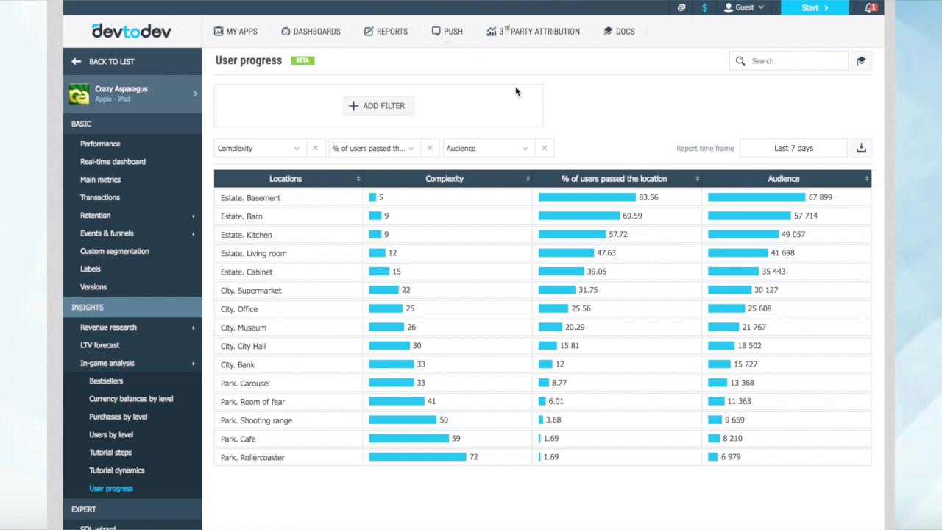
click(296, 149)
scroll(300, 311, down, 3)
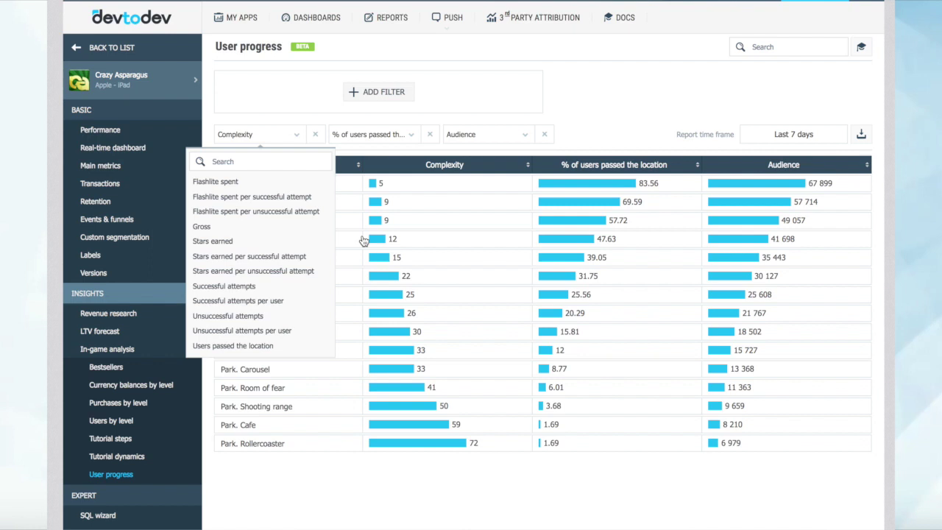
click(677, 112)
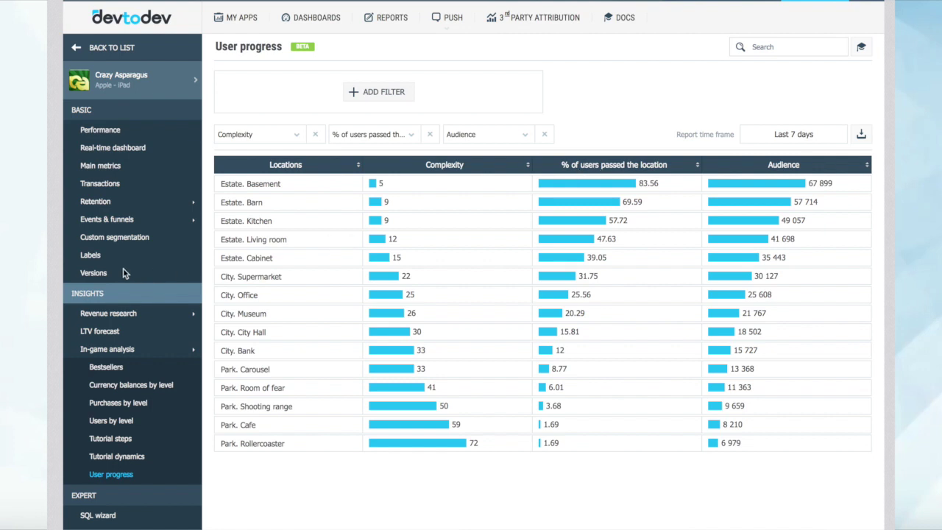
- Open the Versions report and scroll through all of its charts
click(93, 275)
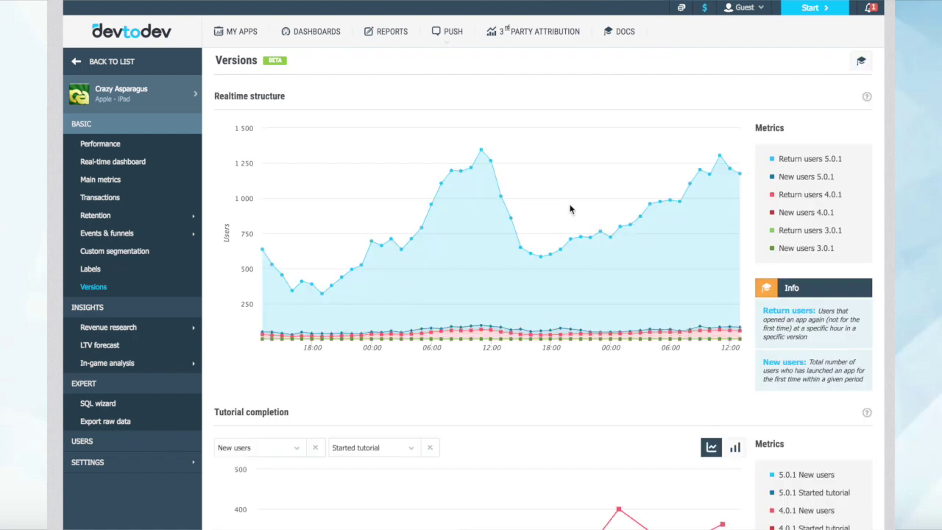
scroll(570, 209, down, 2)
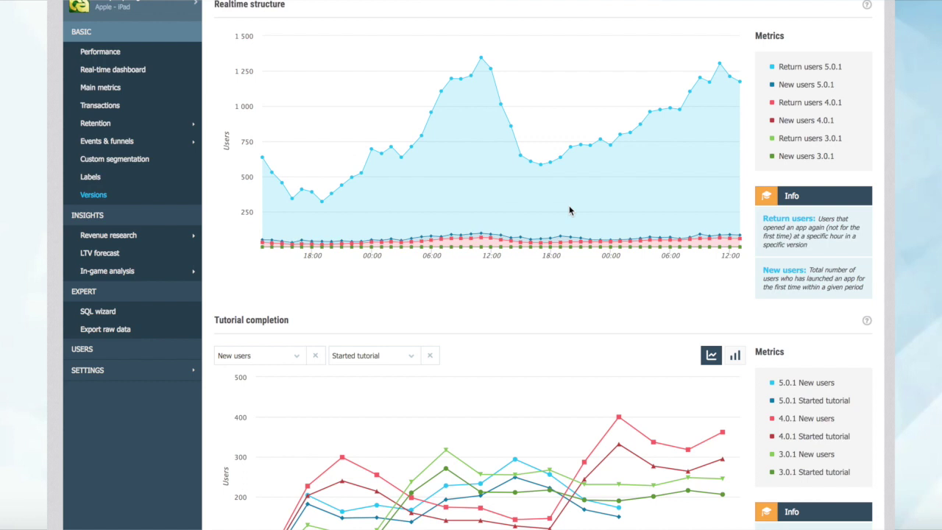
scroll(569, 210, down, 1)
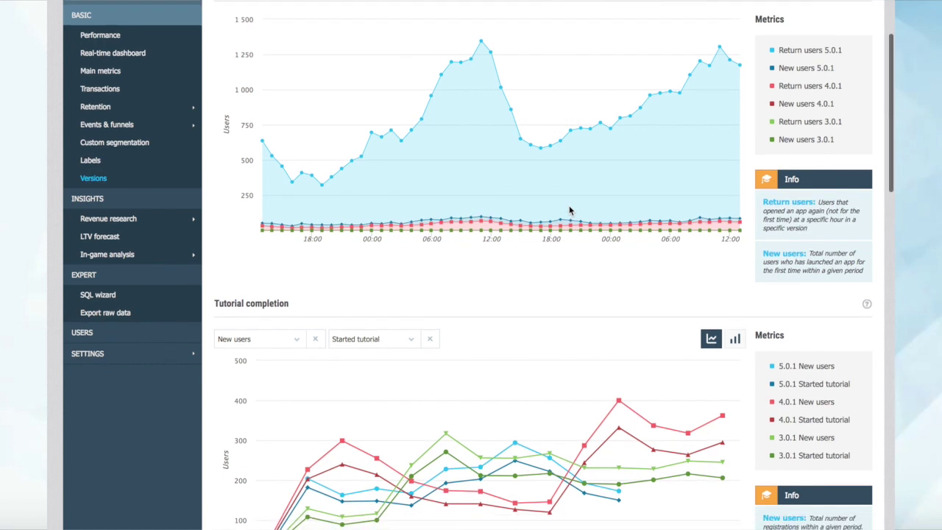
scroll(569, 210, down, 1)
scroll(569, 210, down, 2)
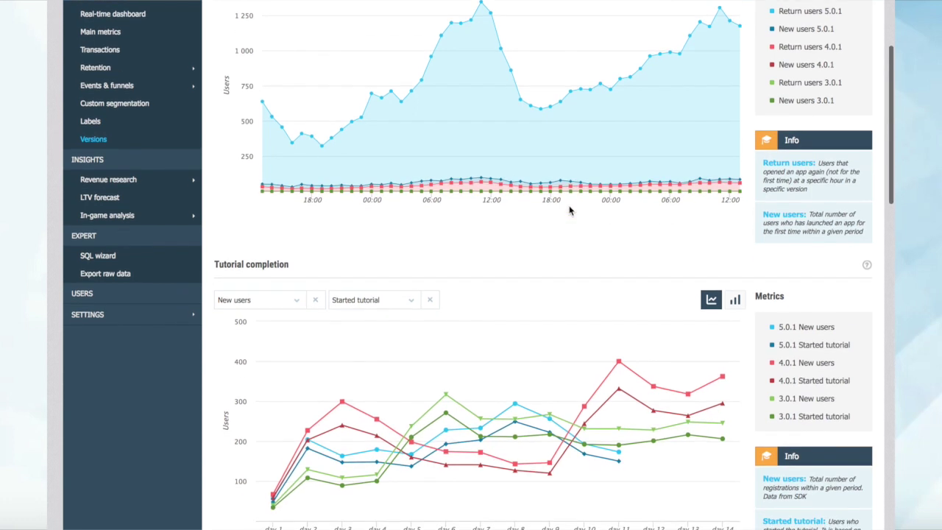
scroll(569, 211, down, 4)
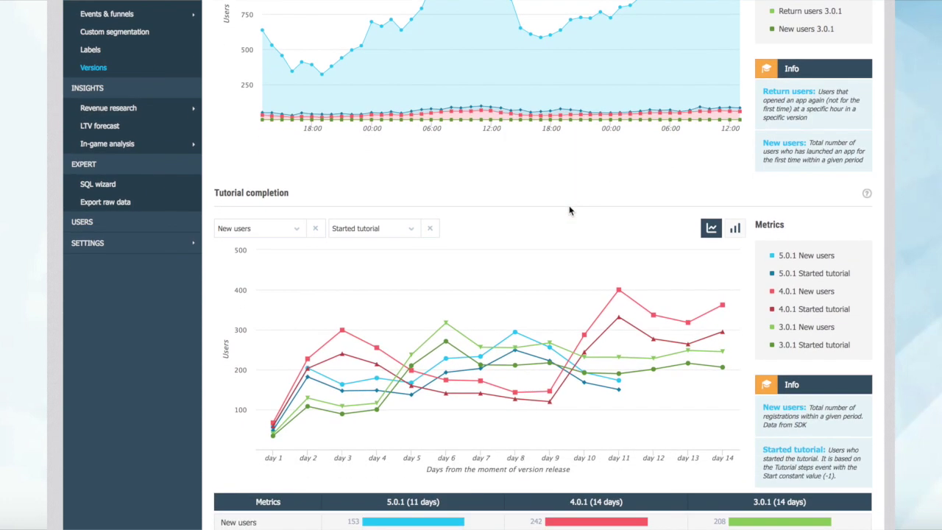
scroll(569, 210, down, 5)
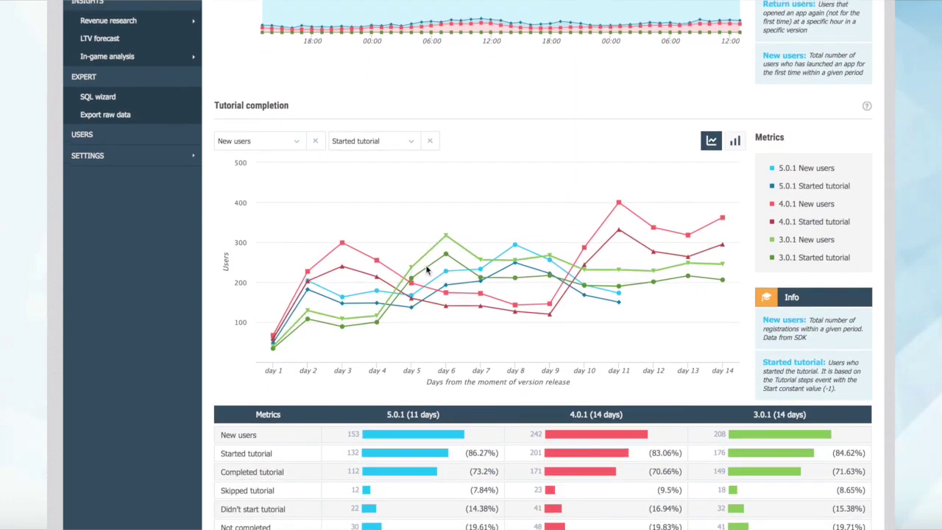
scroll(492, 250, down, 9)
scroll(460, 289, down, 10)
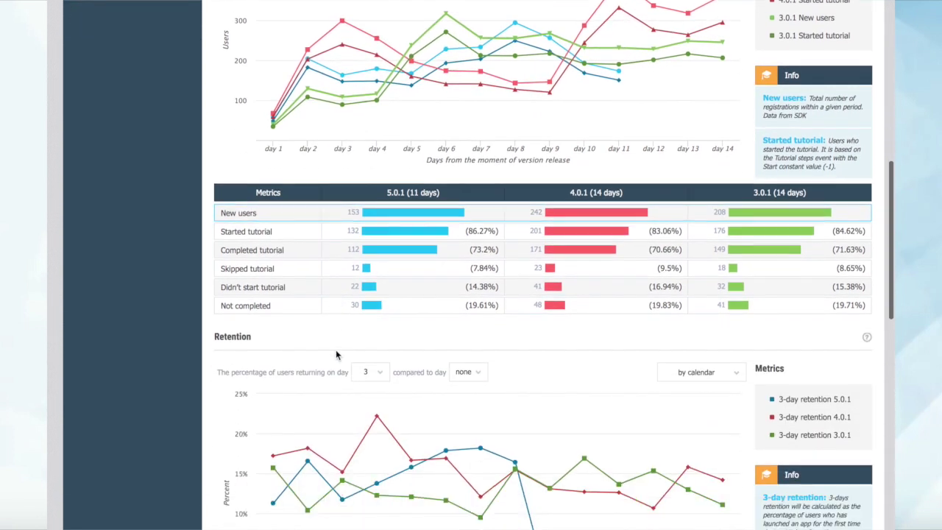
scroll(581, 244, down, 15)
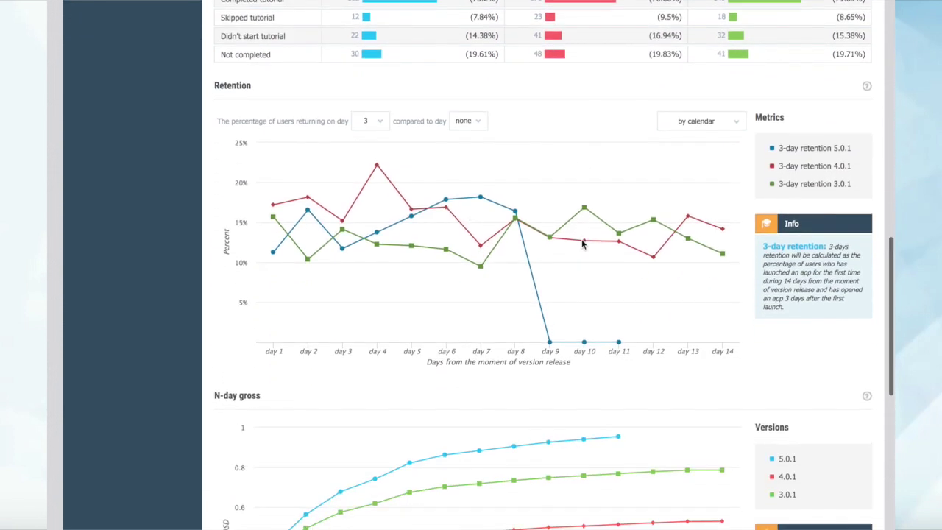
scroll(410, 317, down, 3)
scroll(410, 305, down, 8)
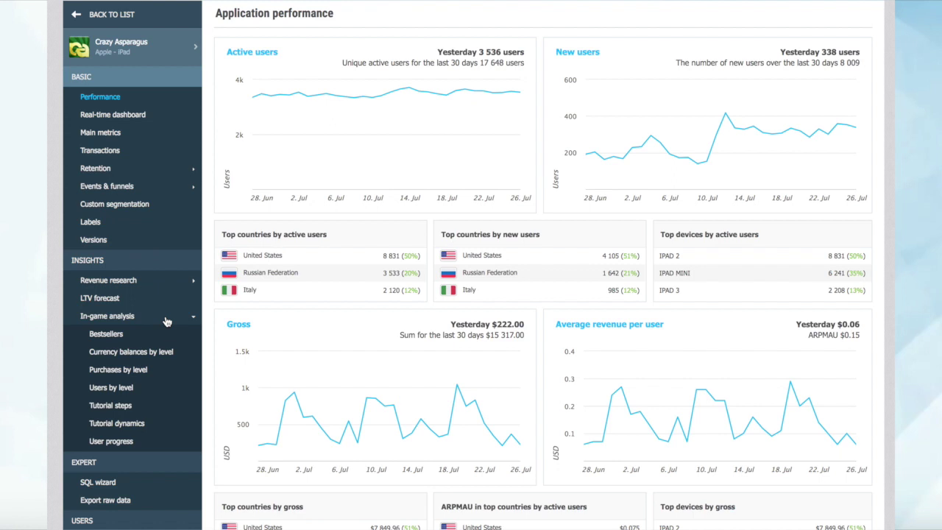
- Open the Bestsellers report and drill into the Vegetables bestseller group
scroll(166, 321, down, 1)
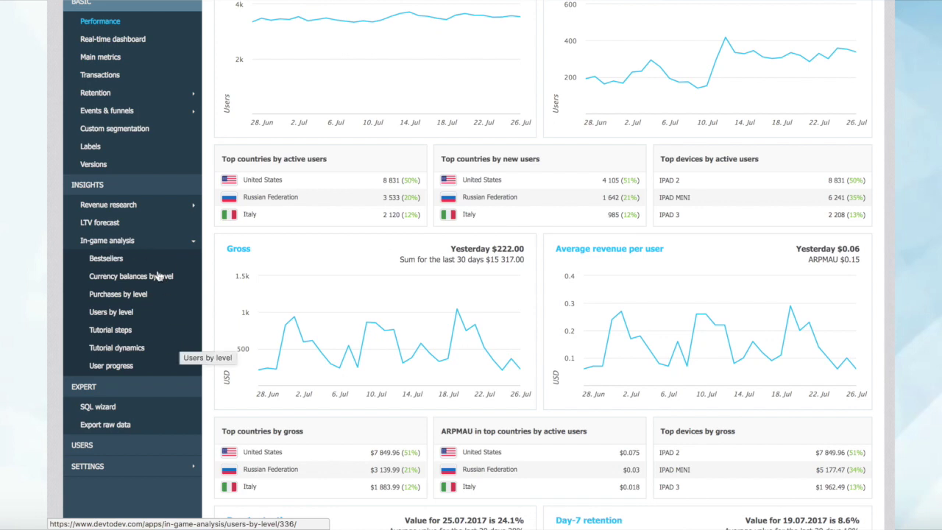
click(110, 259)
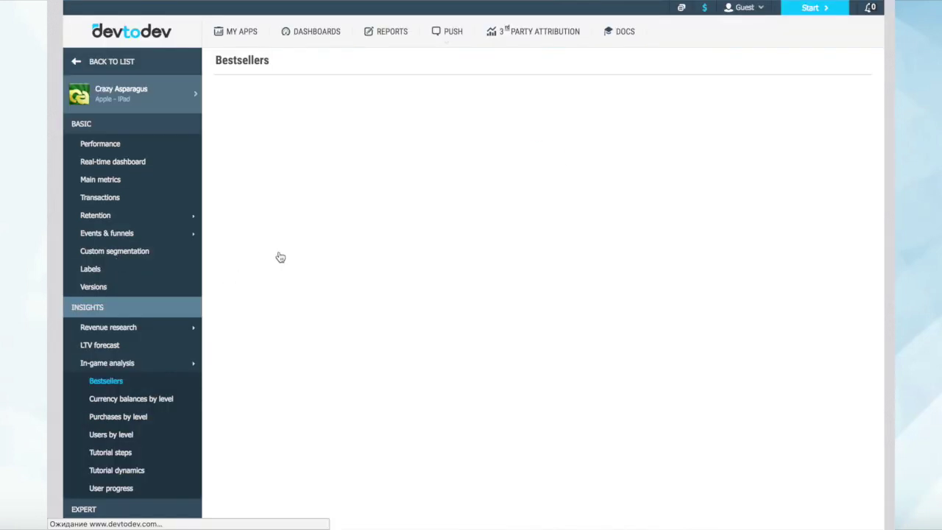
click(275, 173)
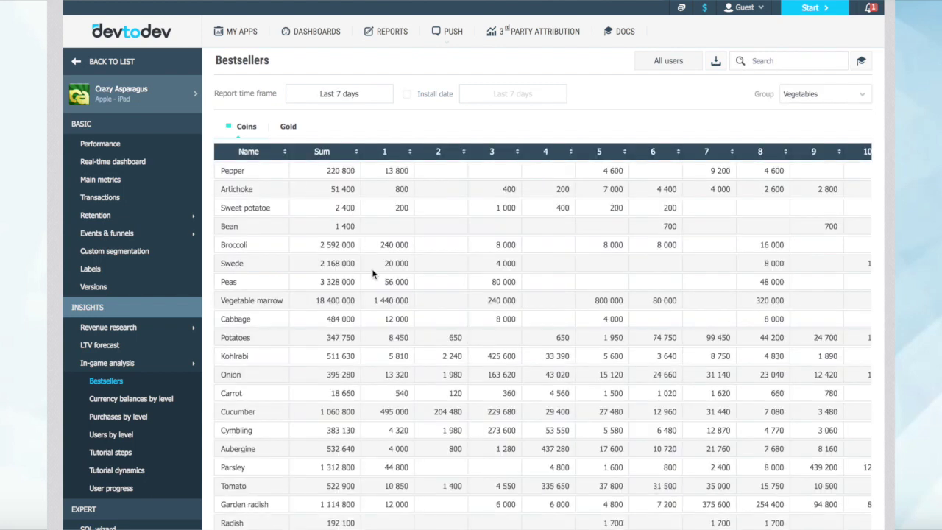
- View Currency balances by level, then Purchases by level, and show the PUSH options
scroll(373, 273, down, 1)
click(138, 329)
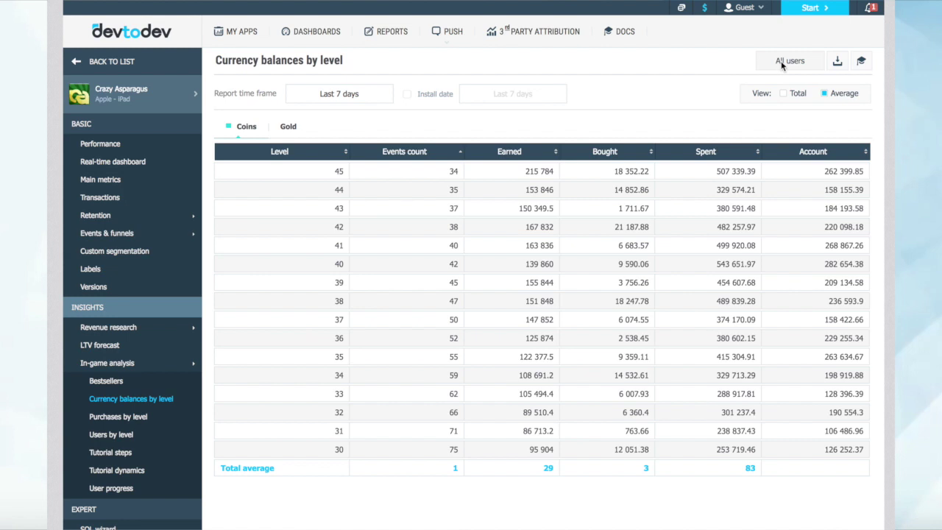
click(135, 417)
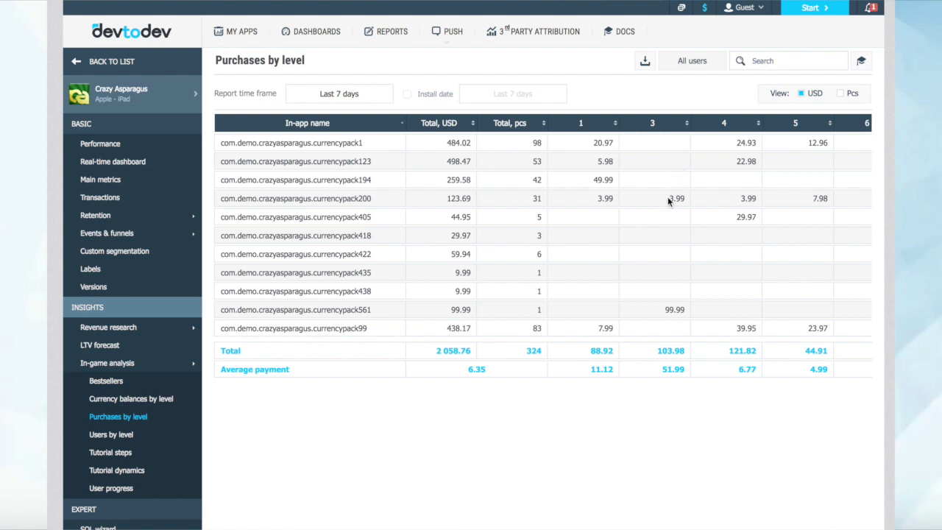
click(448, 40)
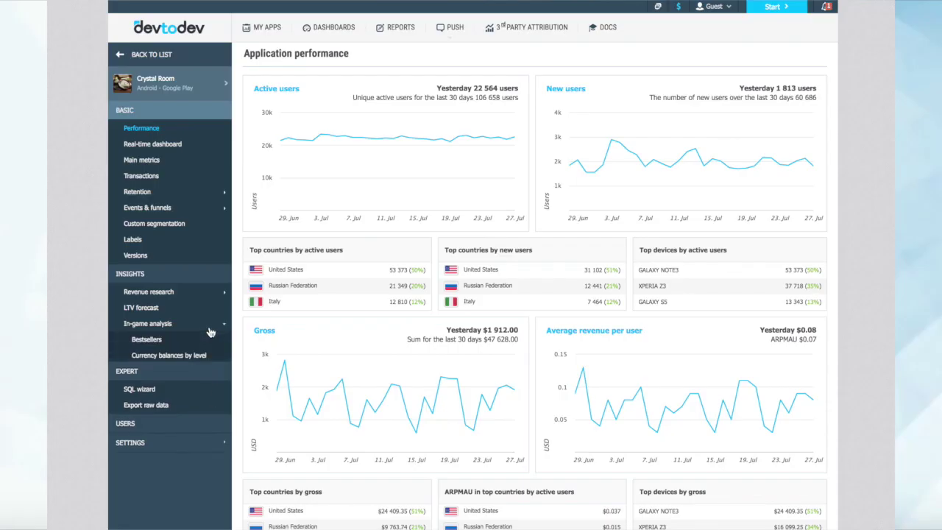
- Open Period until payments, compare second versus first payment timing, and break first payments down by level
click(168, 293)
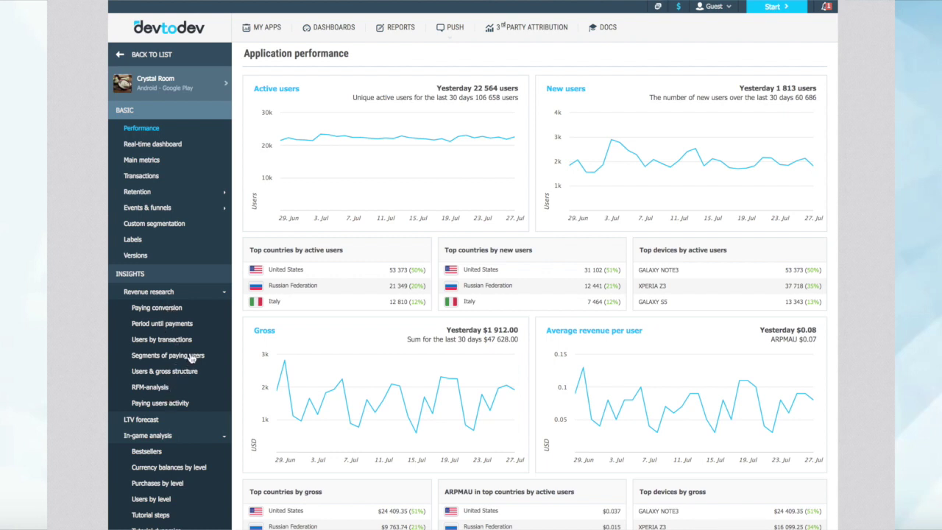
click(187, 324)
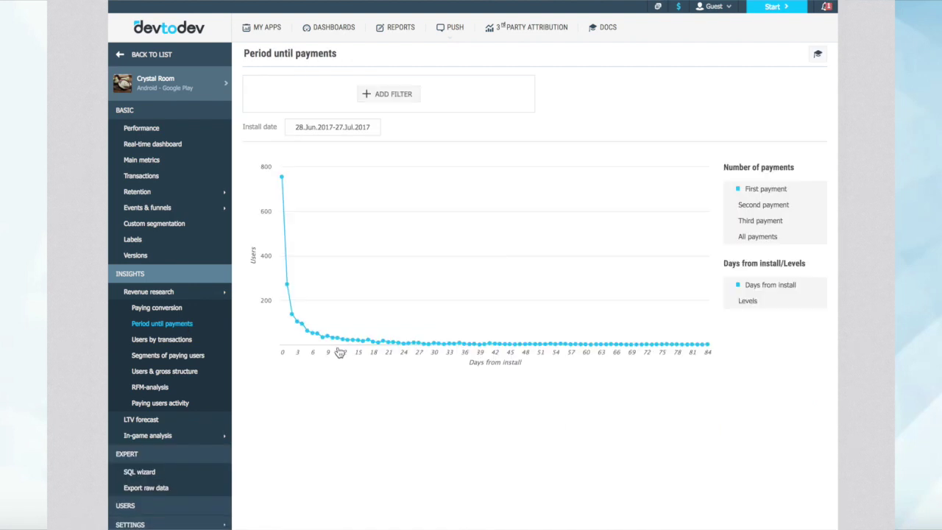
click(765, 205)
click(765, 189)
click(758, 301)
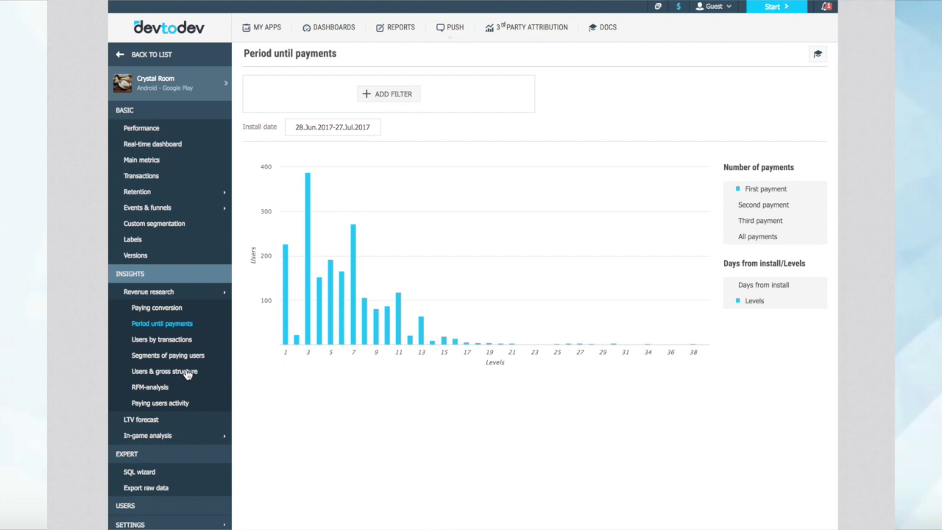
- Review the Users & gross structure report, then open RFM-analysis
click(186, 371)
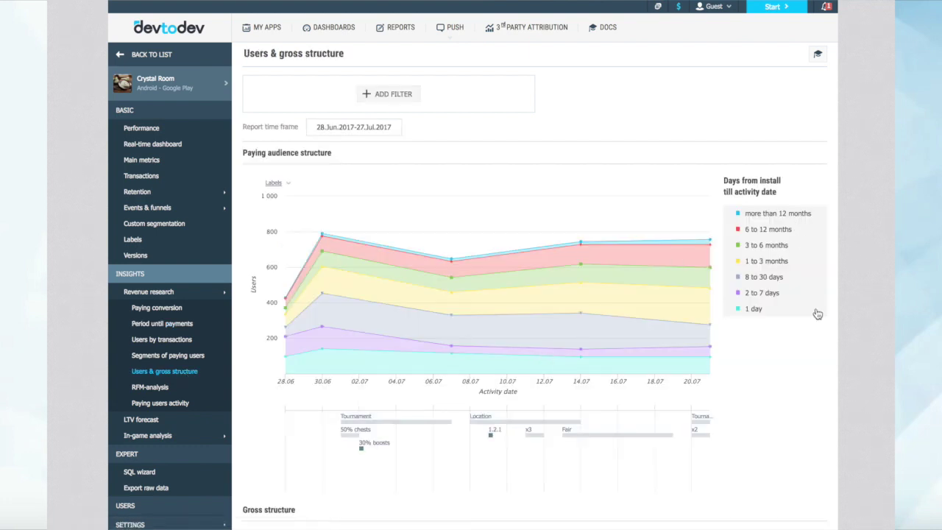
scroll(717, 321, down, 1)
scroll(716, 321, down, 5)
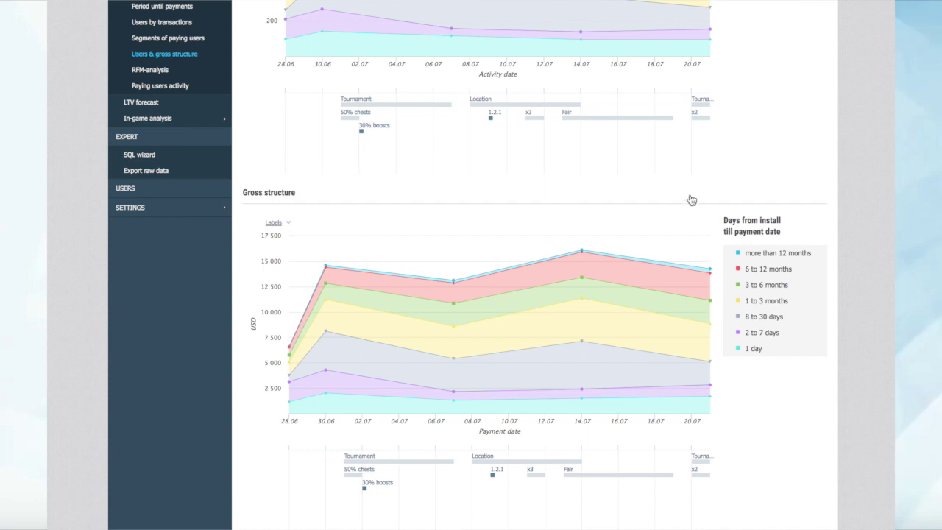
scroll(606, 298, up, 4)
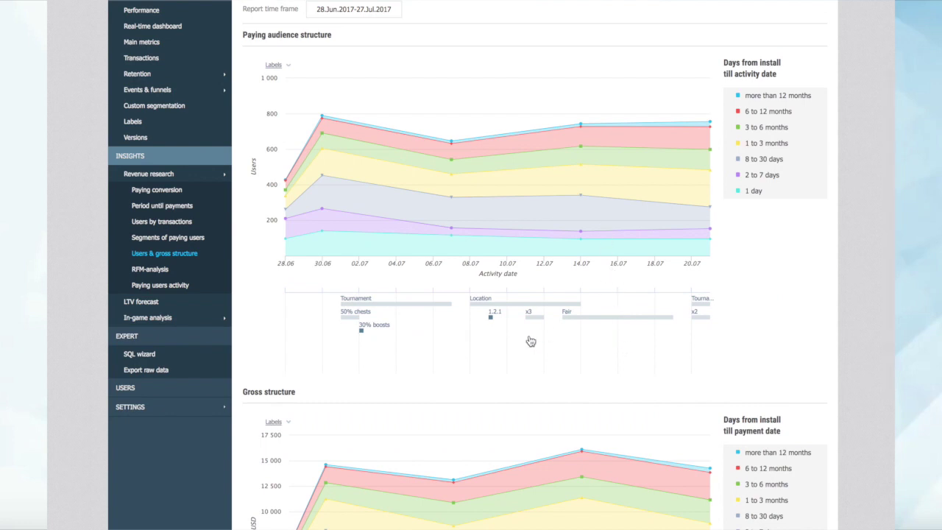
scroll(532, 342, up, 1)
click(149, 307)
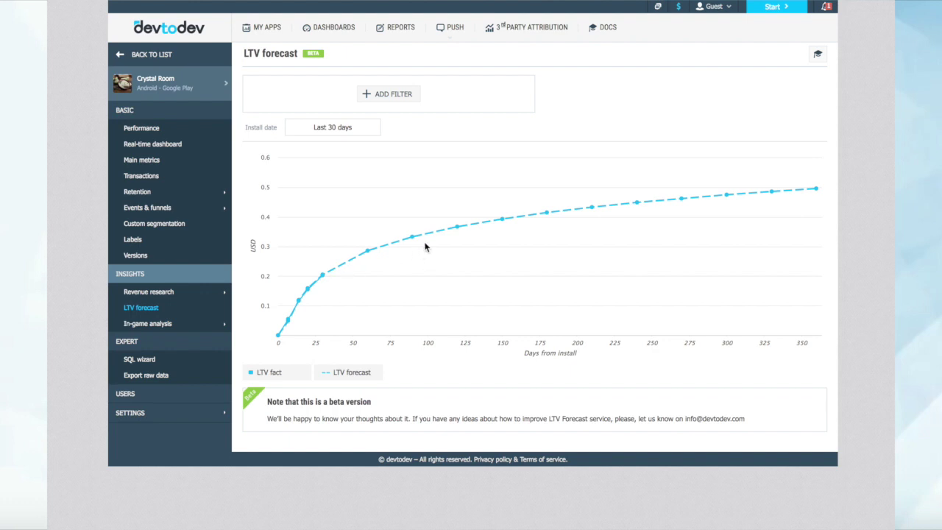
- Add a filter to the LTV forecast and list its parameters: Channels, Country, Devices, Language
click(392, 96)
click(412, 260)
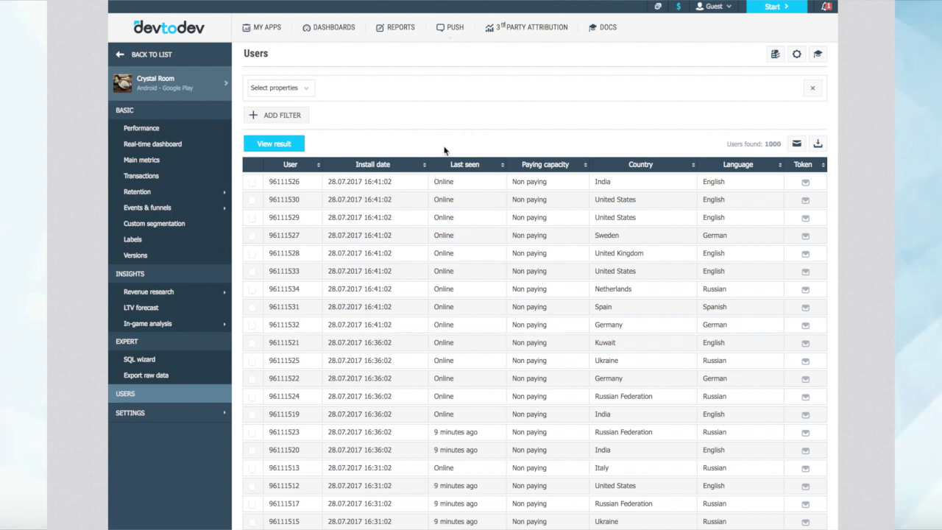
- Sort users by paying capacity and open the first Dolphins user's card
click(567, 171)
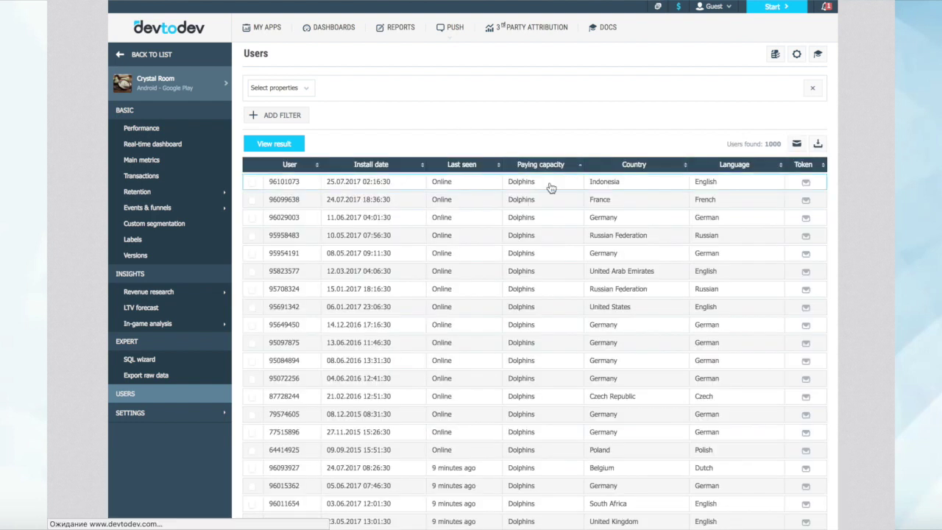
click(552, 185)
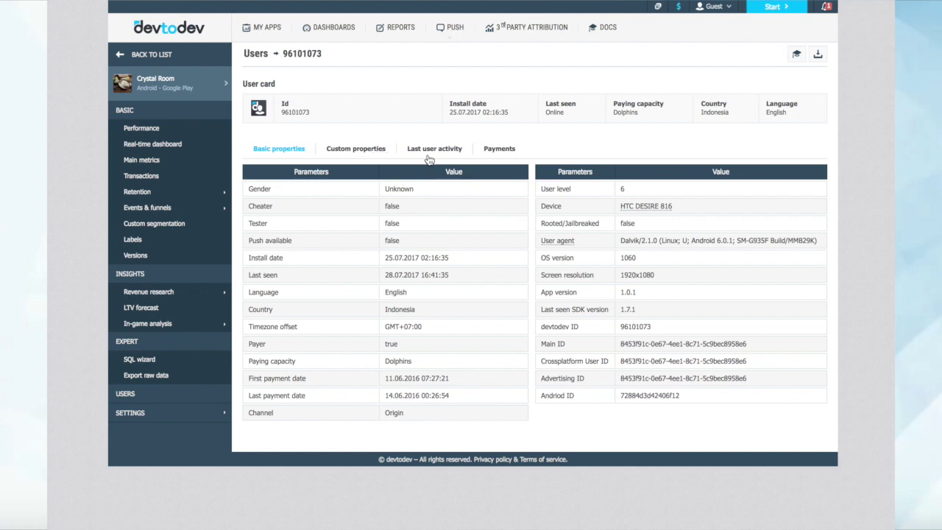
- Inspect the user's last activity, expanding New room opened and social posting events, then return to Users
click(453, 158)
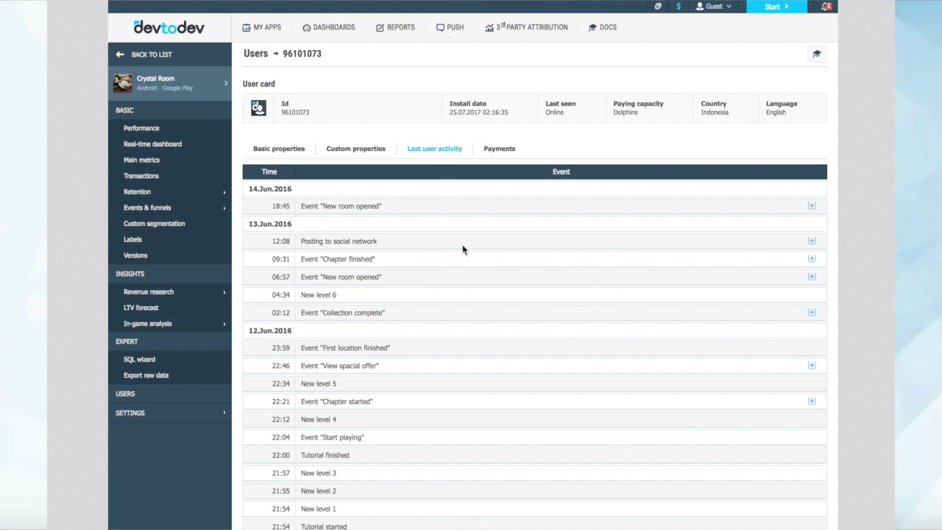
click(812, 207)
click(811, 262)
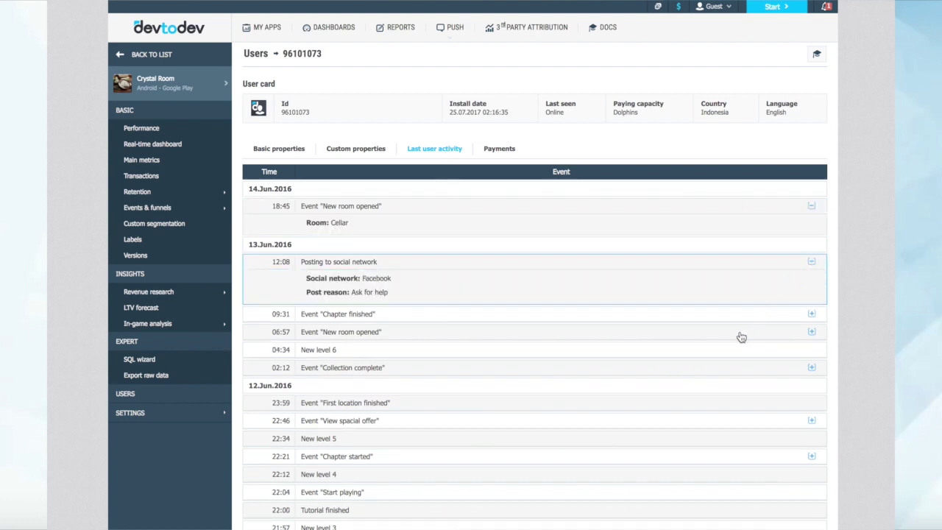
scroll(740, 336, down, 1)
scroll(629, 267, up, 1)
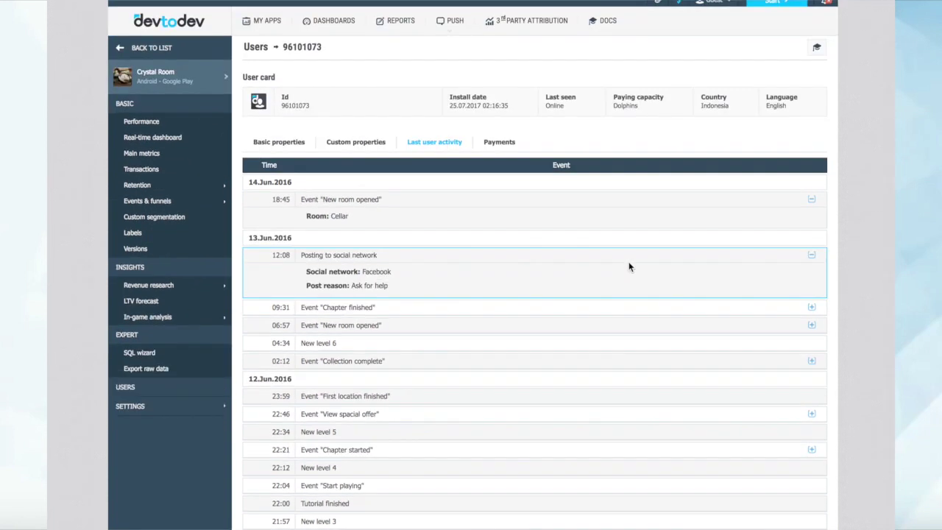
click(125, 387)
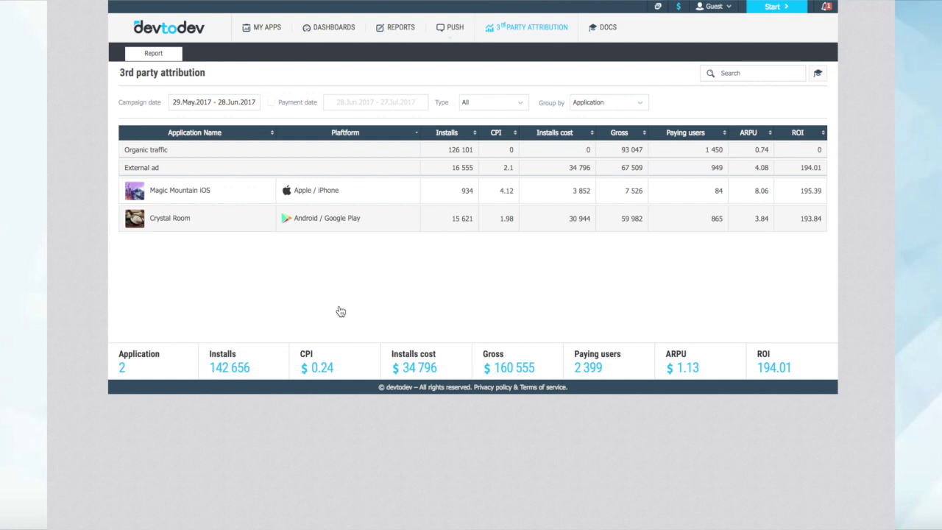
- Break Crystal Room's 3rd party attribution table down By Campaign and By Countries
click(231, 221)
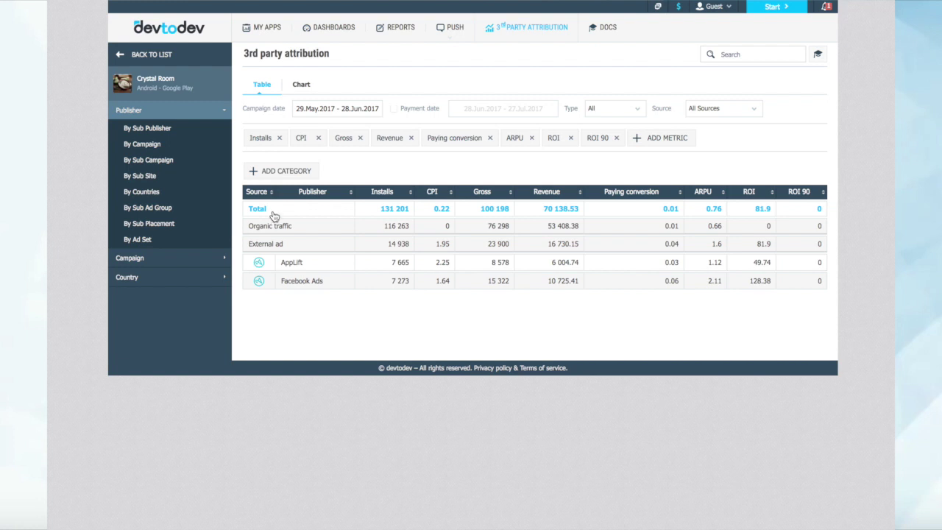
click(283, 171)
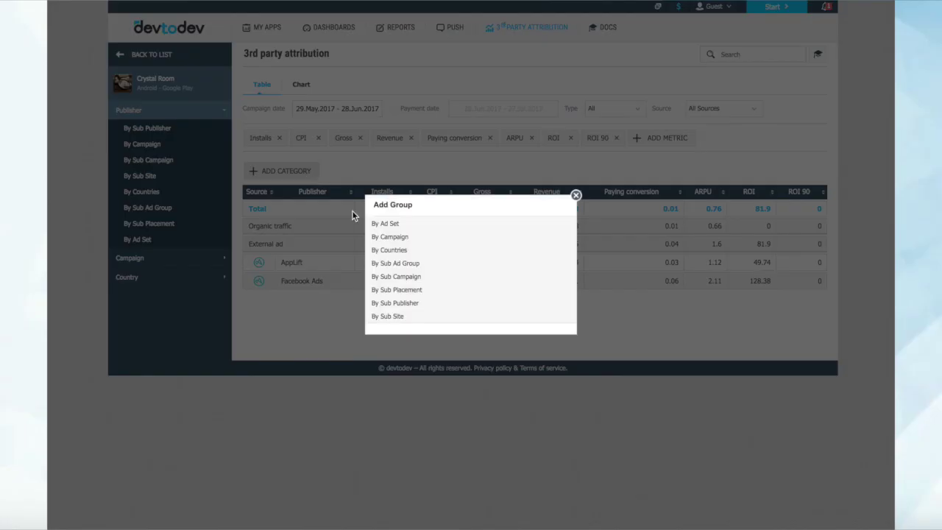
click(393, 235)
click(366, 175)
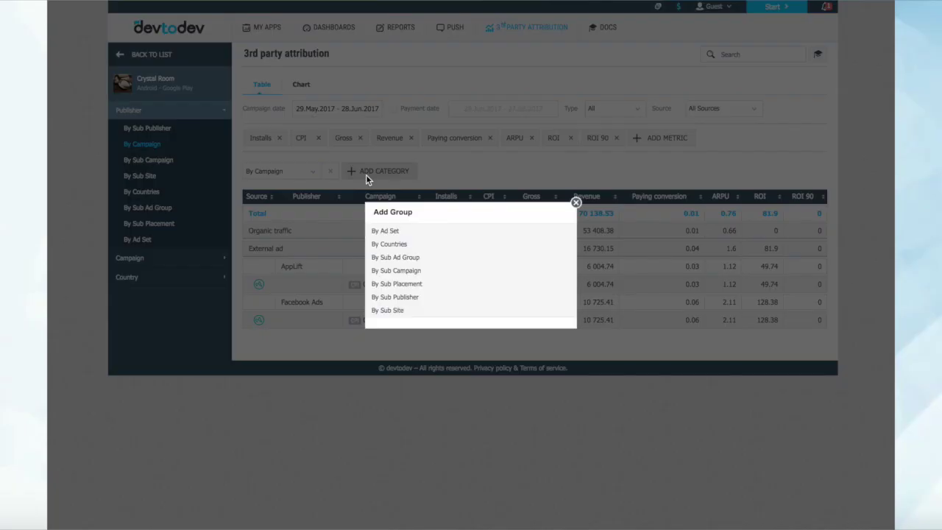
click(397, 245)
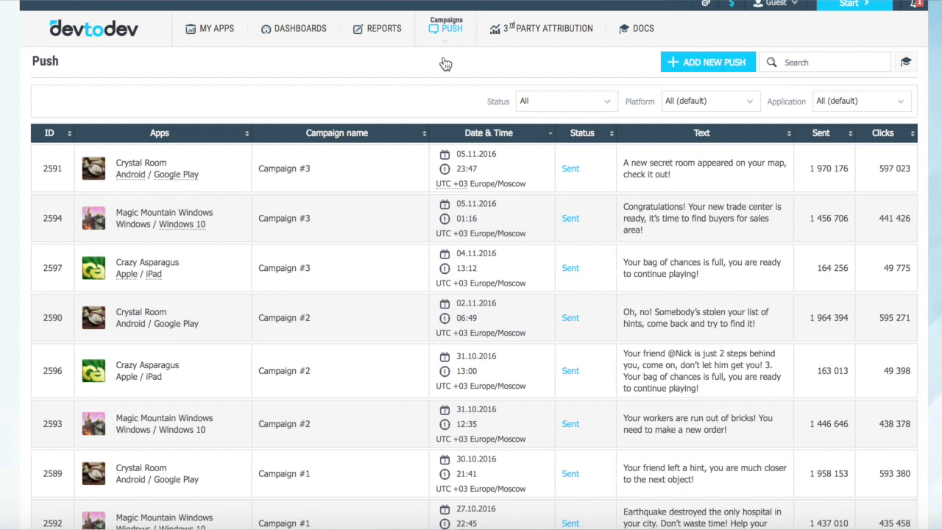
- Start a new push campaign from the Push campaigns page
scroll(445, 64, down, 1)
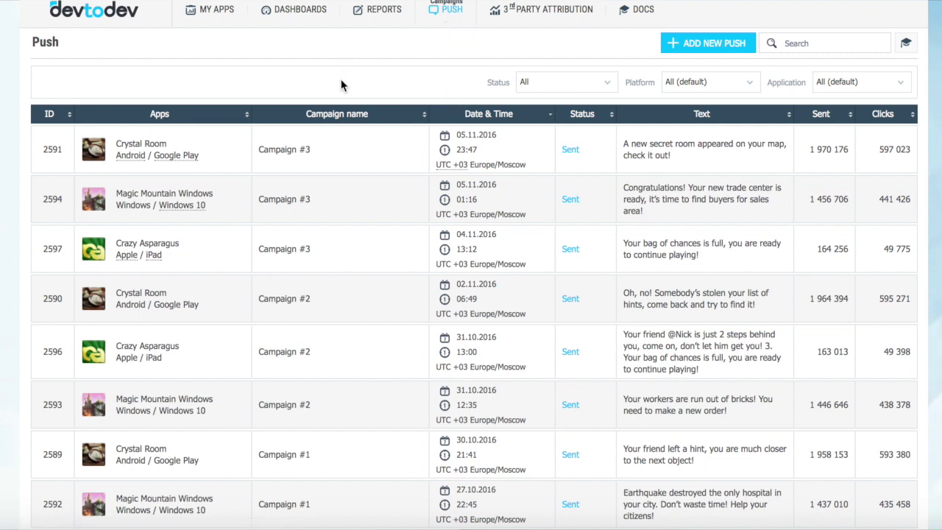
click(713, 44)
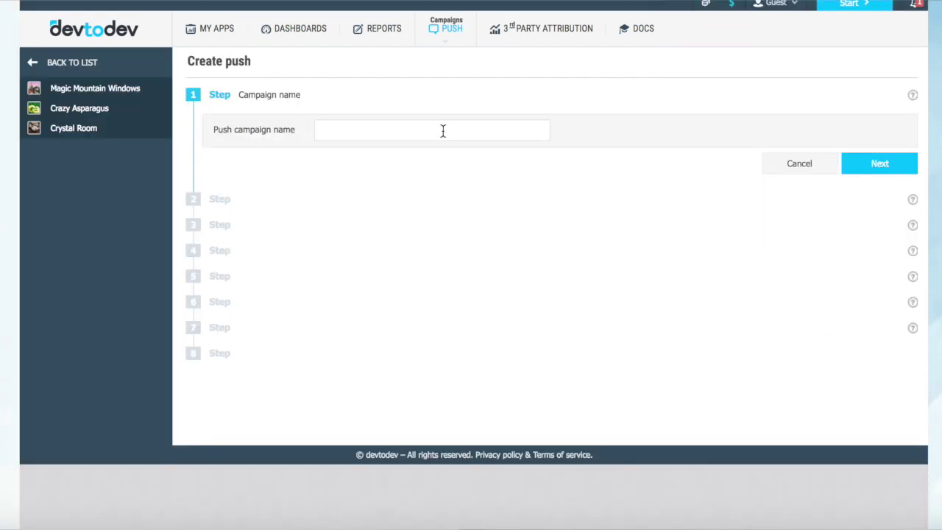
- Name the push 'test', deliver it to Magic Mountain iOS, and target a new segment
click(443, 131)
text(test)
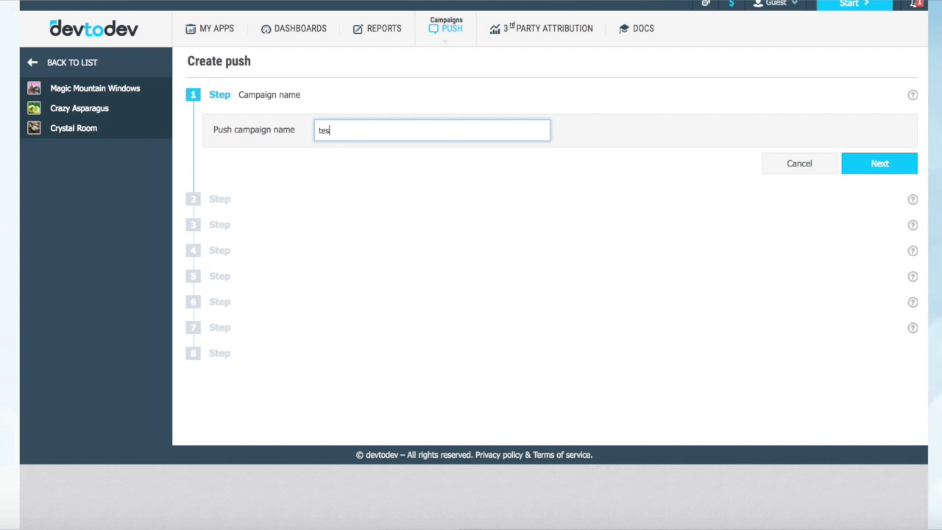
click(895, 170)
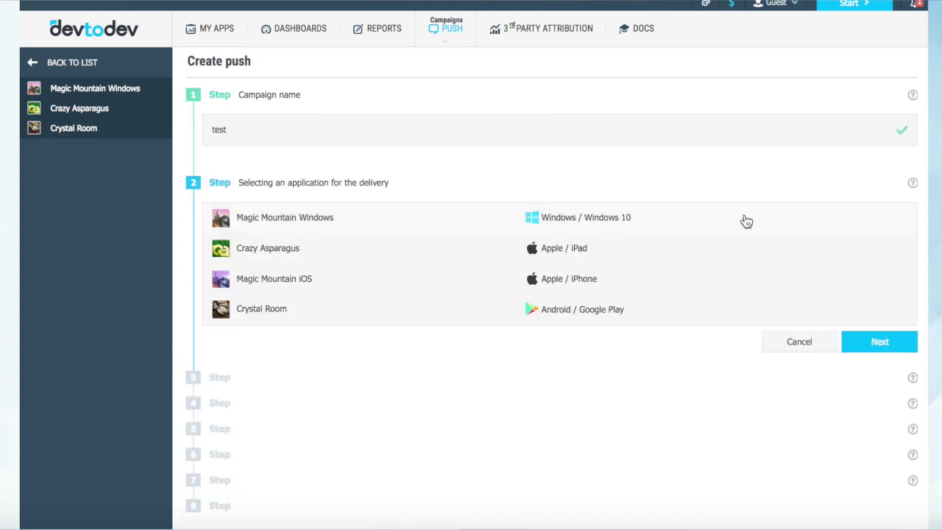
click(672, 268)
click(876, 346)
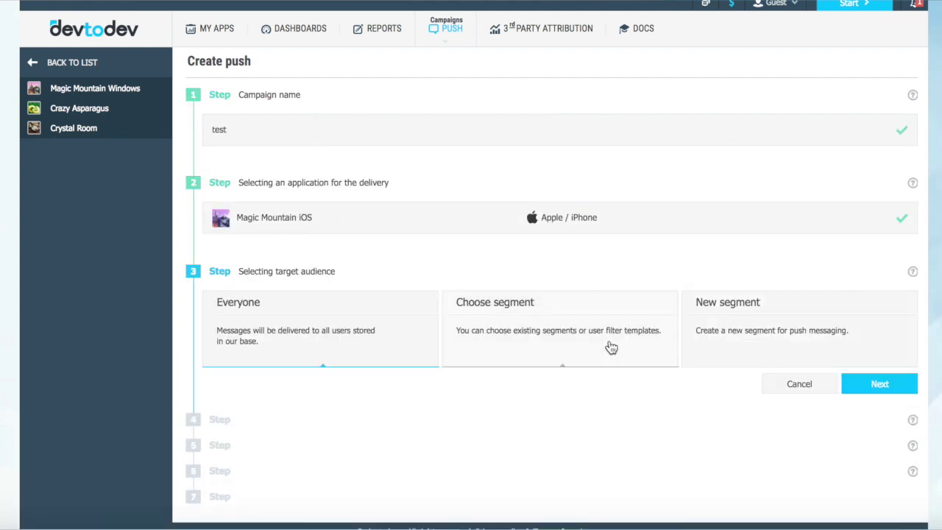
click(787, 313)
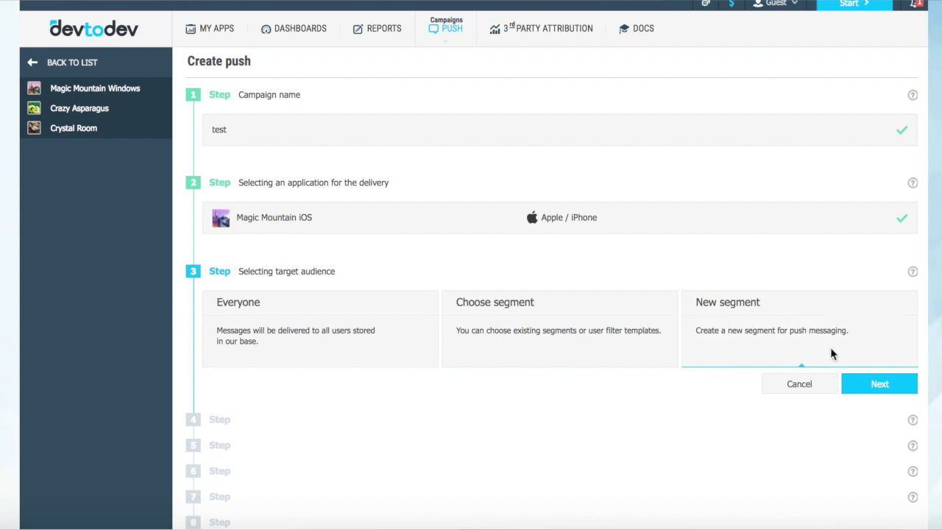
click(881, 388)
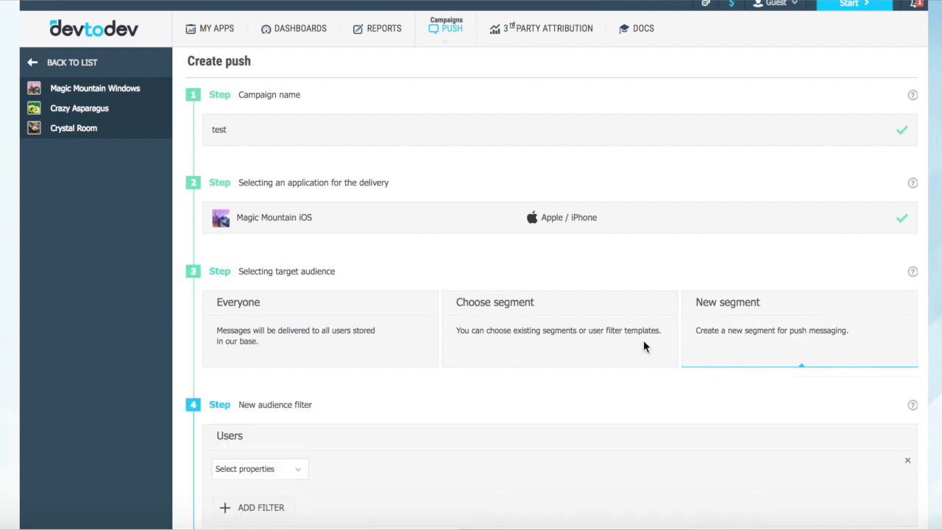
- Browse the user properties list for the audience filter without choosing one
scroll(643, 343, down, 2)
scroll(643, 346, down, 1)
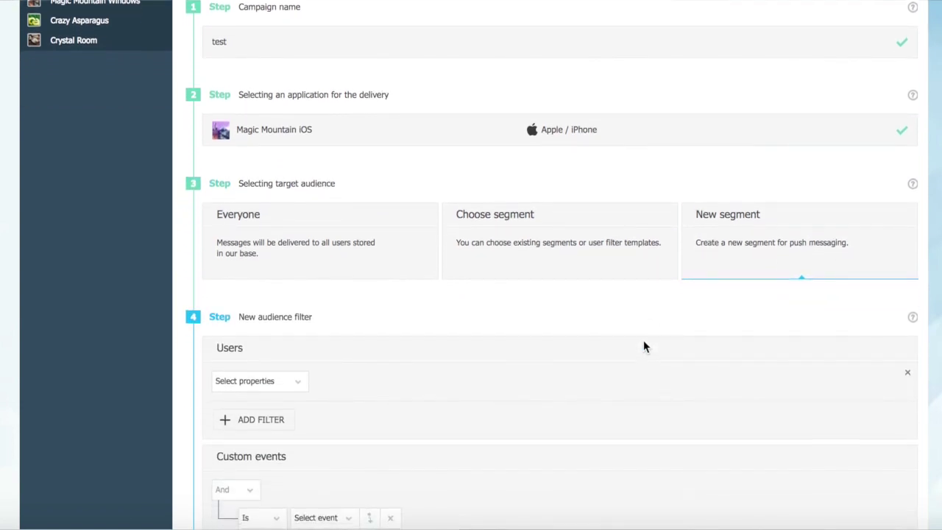
click(297, 388)
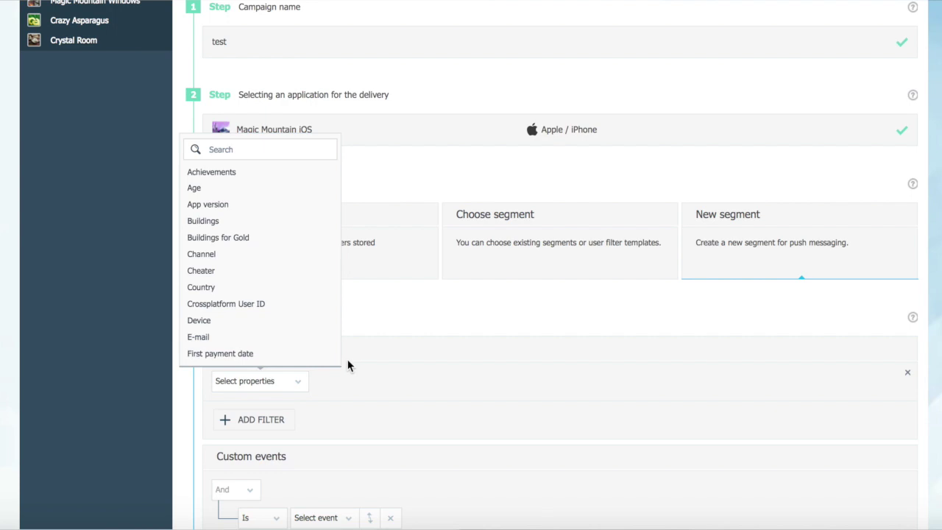
click(468, 356)
scroll(469, 356, down, 3)
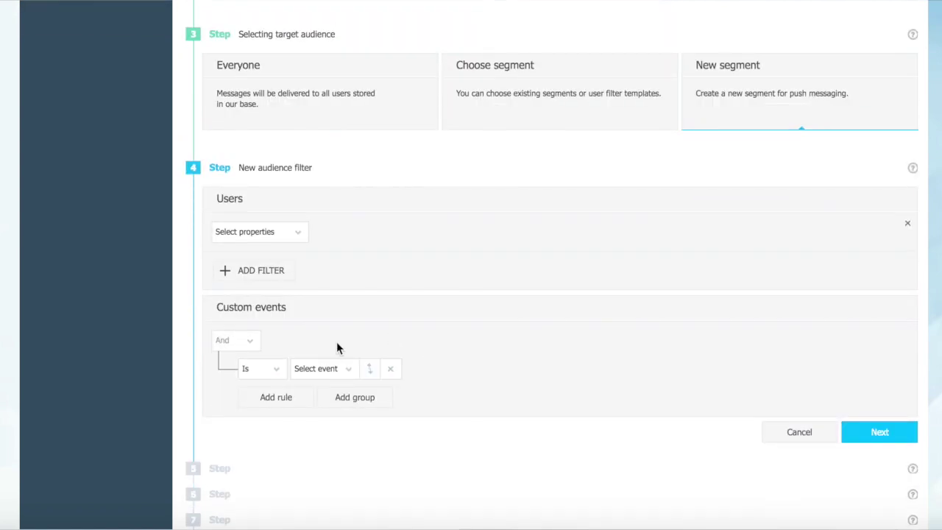
- Add custom event rules: Is Tutorial_Battle and Is not Item_Select
click(332, 373)
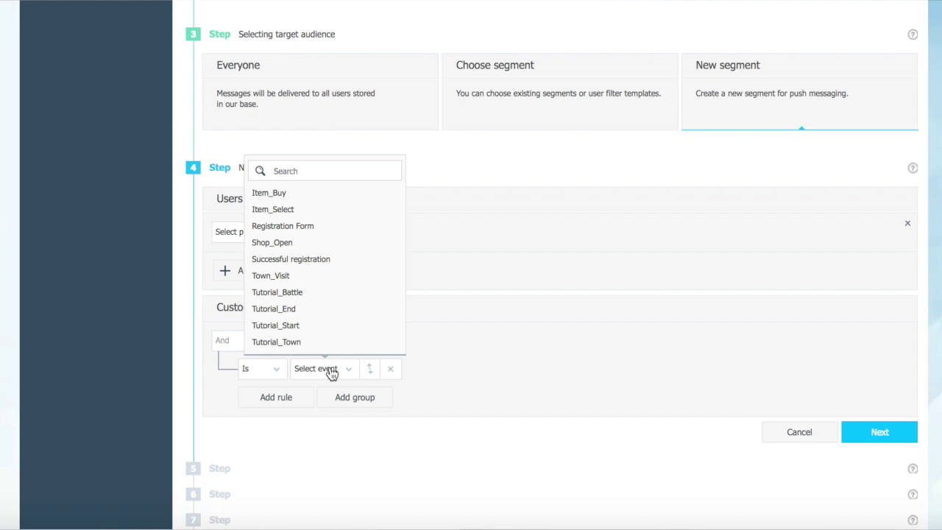
click(340, 292)
click(272, 392)
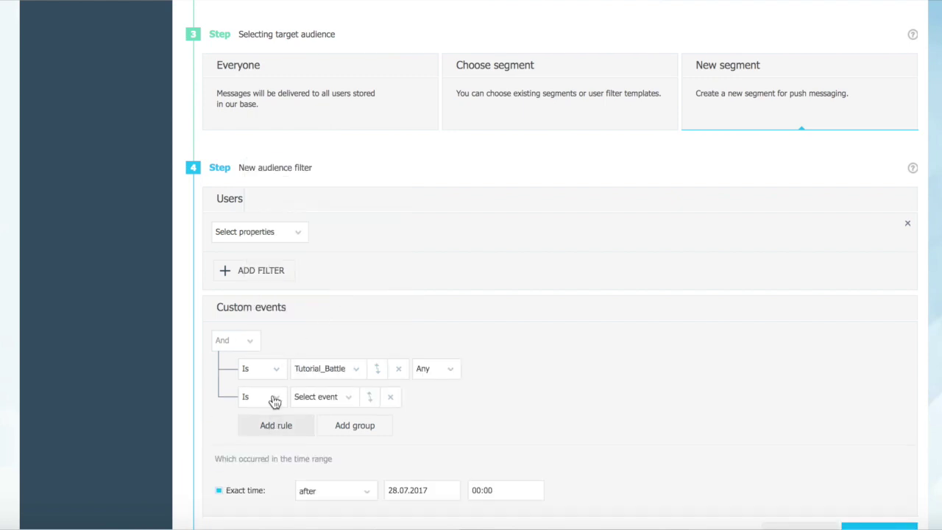
click(270, 403)
click(270, 439)
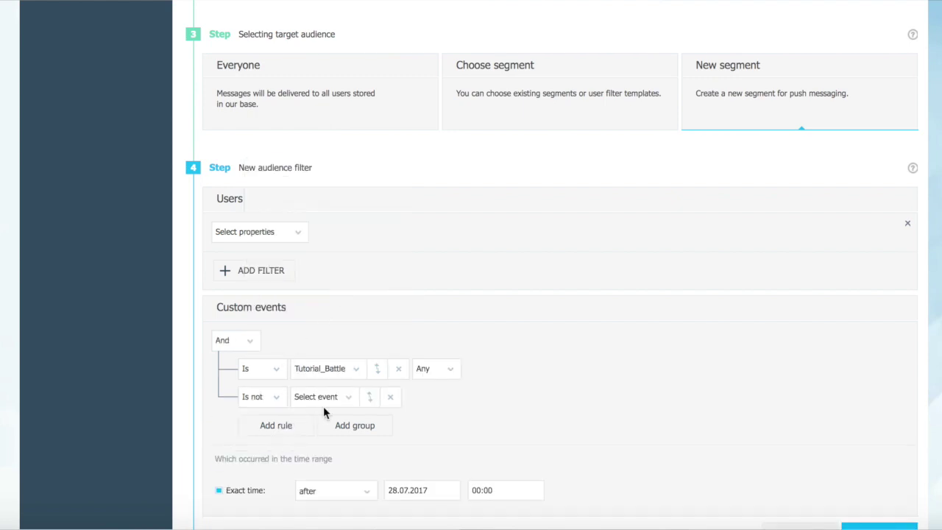
click(326, 401)
click(320, 242)
scroll(566, 282, down, 1)
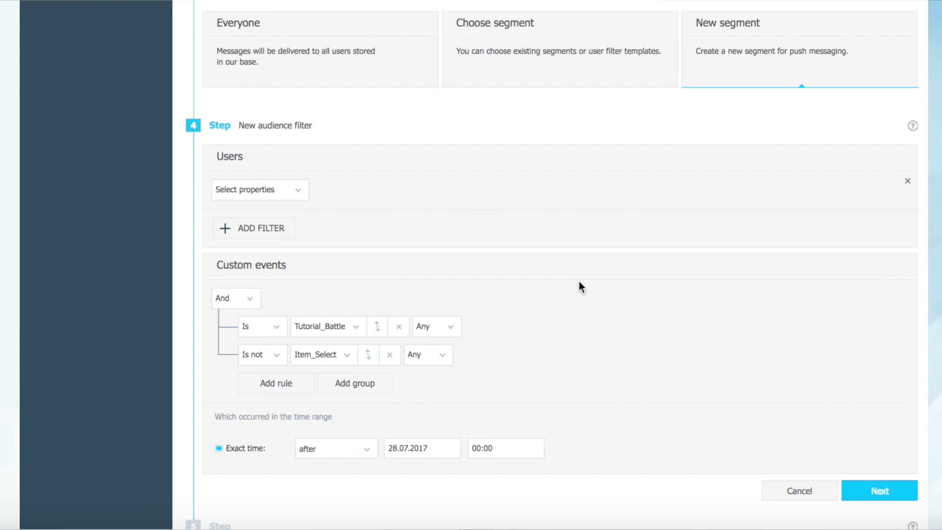
scroll(579, 287, up, 7)
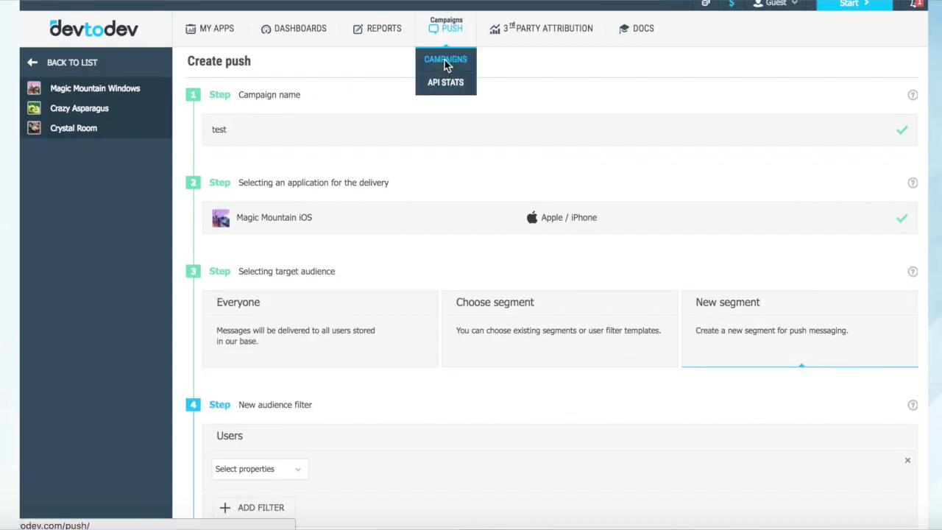
- Discard the unsaved push draft, return to PUSH Campaigns, and view the push API statistics
click(446, 59)
click(589, 288)
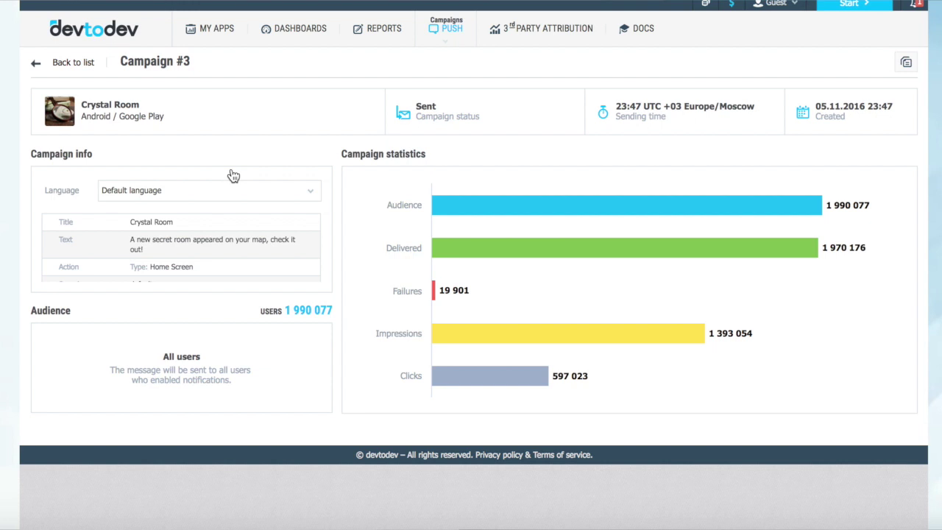
mouse_move(446, 28)
click(452, 89)
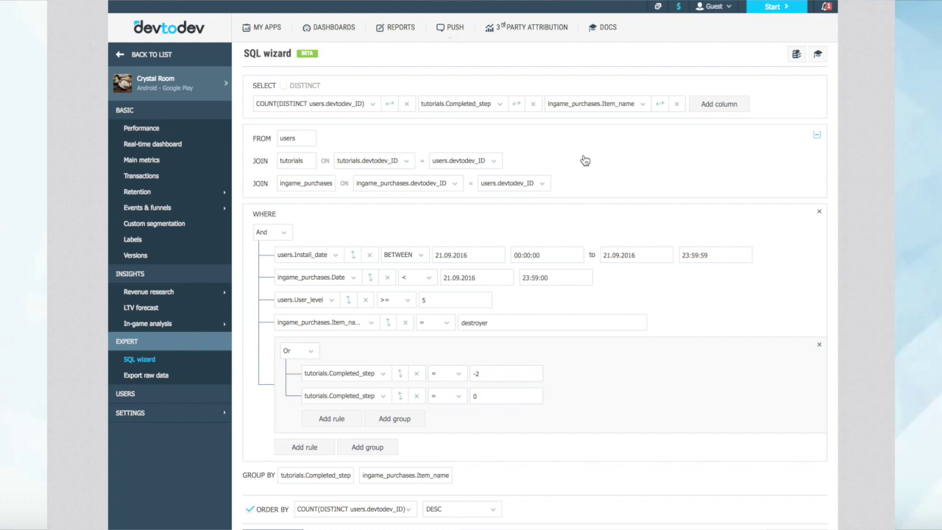
scroll(585, 161, down, 1)
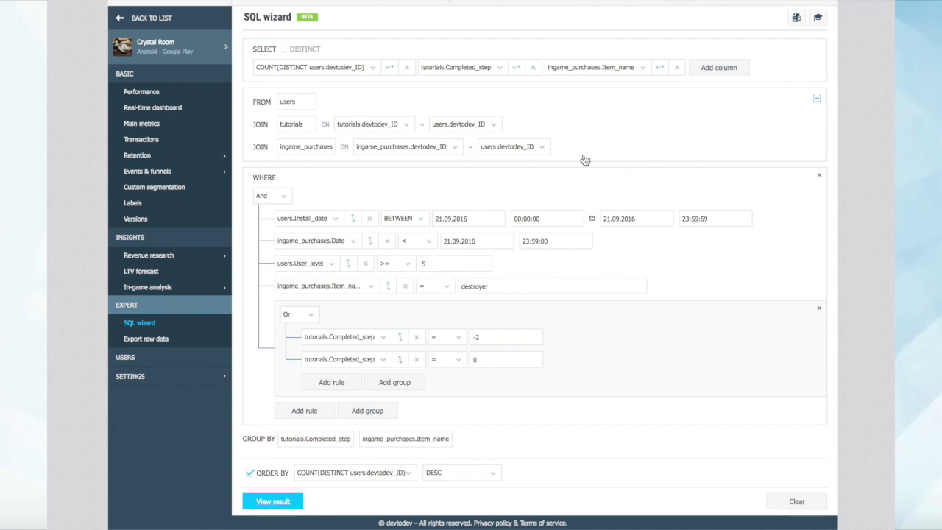
scroll(584, 162, down, 1)
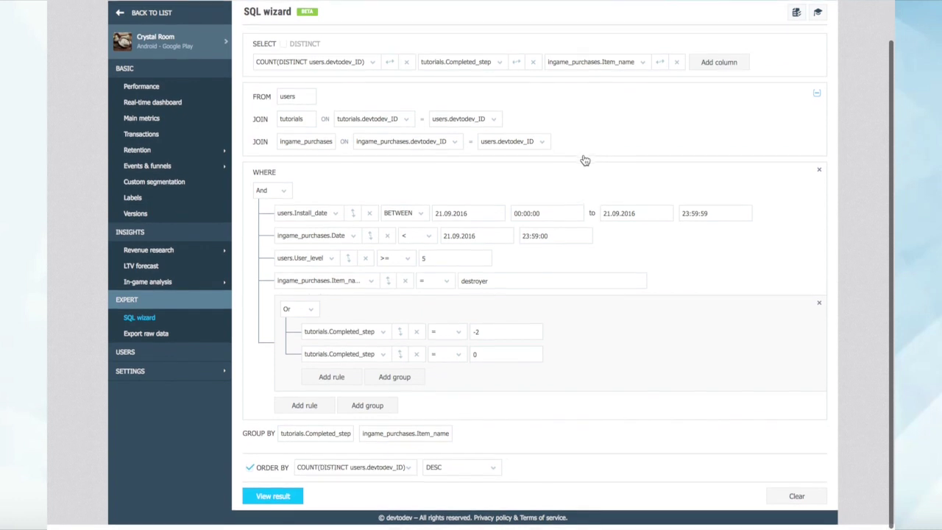
scroll(583, 167, up, 1)
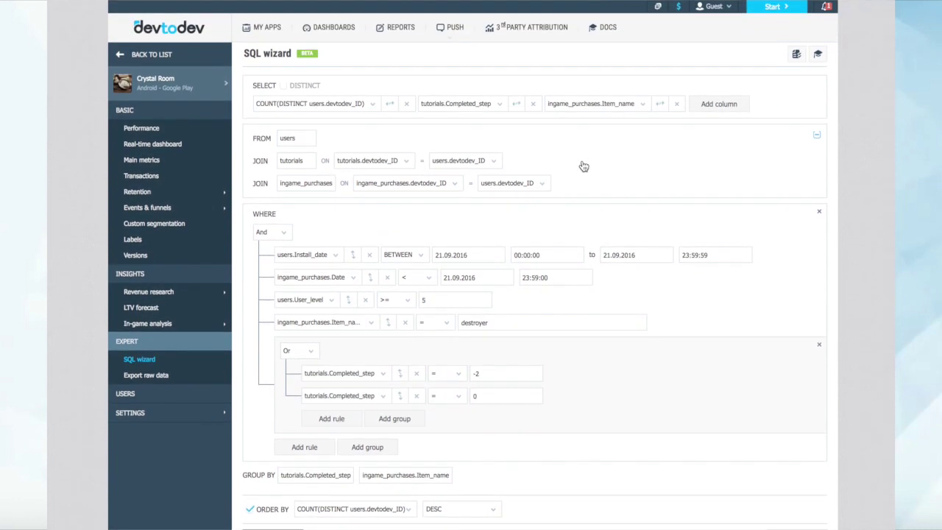
scroll(583, 166, down, 1)
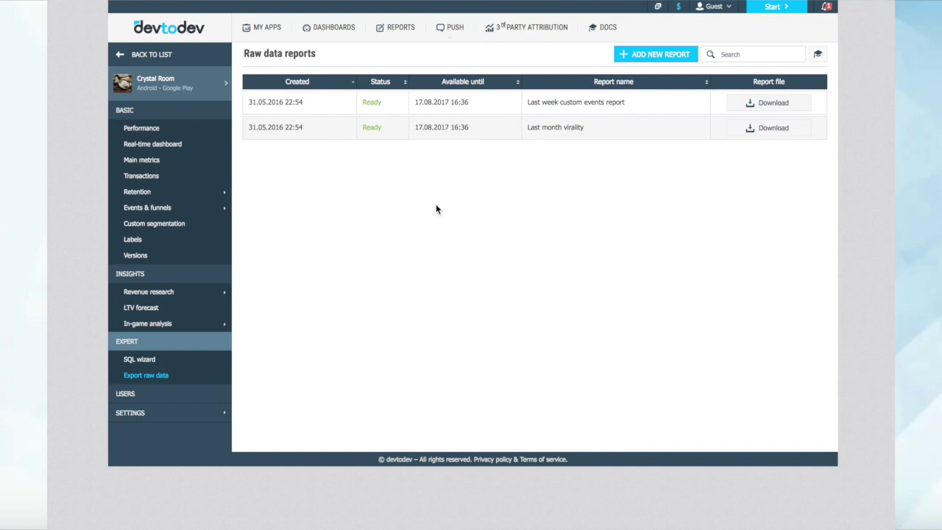
- Start a new raw data export report, then return to the Raw data reports list
click(663, 56)
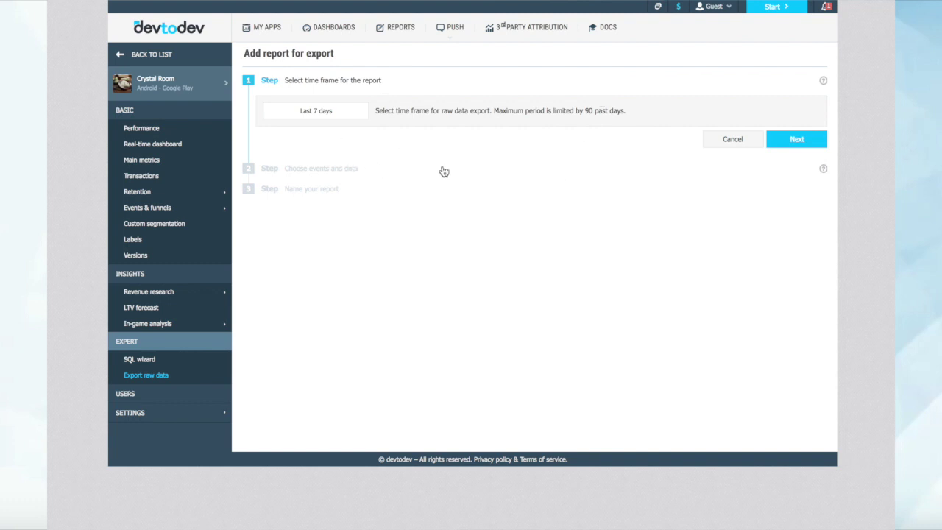
click(164, 376)
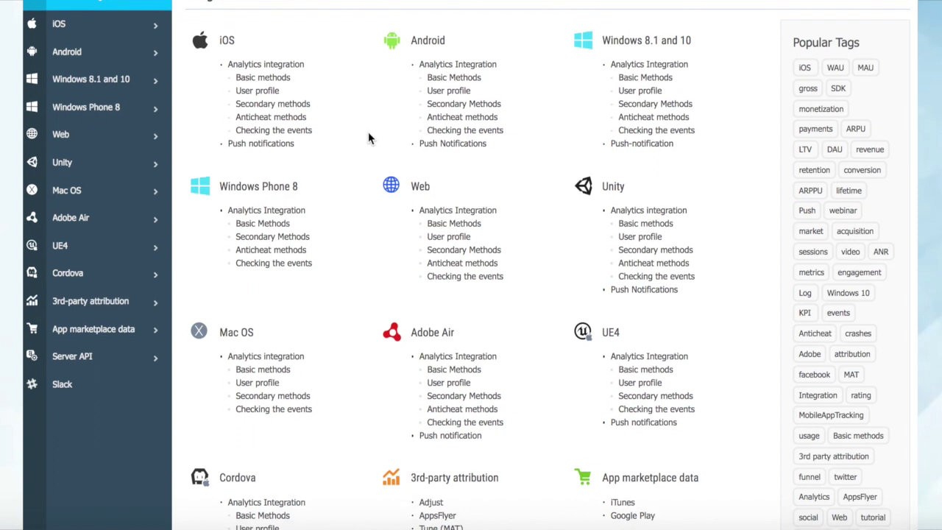
- Scroll through the documentation's Integration page listing the SDK guides for each platform
scroll(368, 131, down, 1)
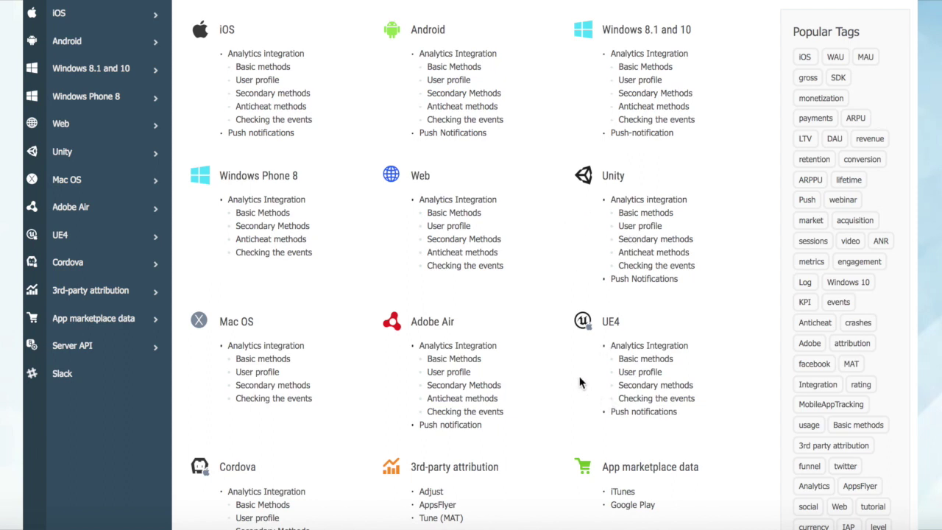
scroll(545, 244, up, 1)
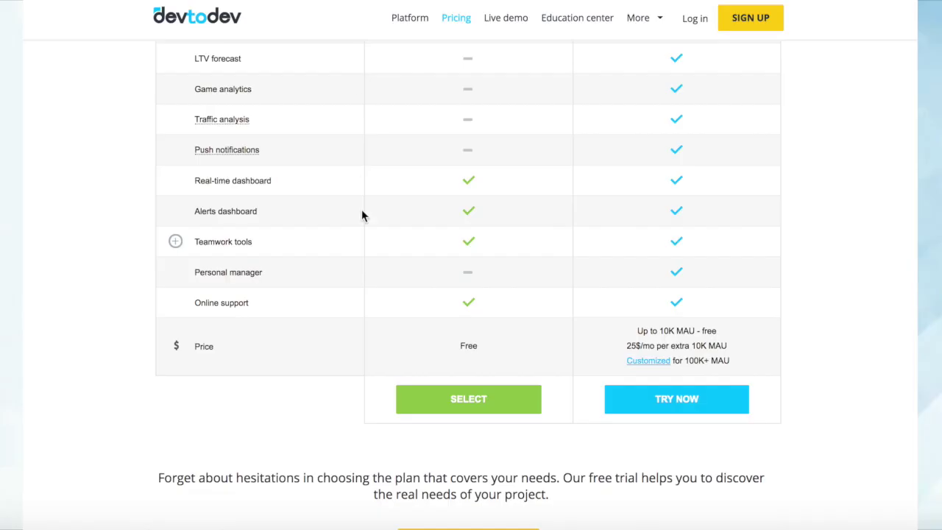
scroll(361, 211, up, 5)
- Scroll the Pricing page down to the Price row for LITE and PRO plans
scroll(361, 211, down, 2)
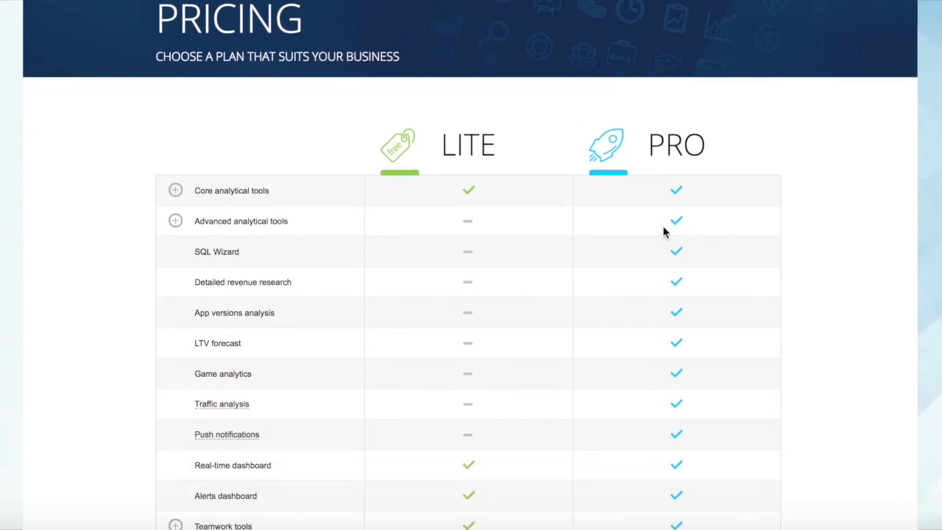
scroll(663, 232, down, 5)
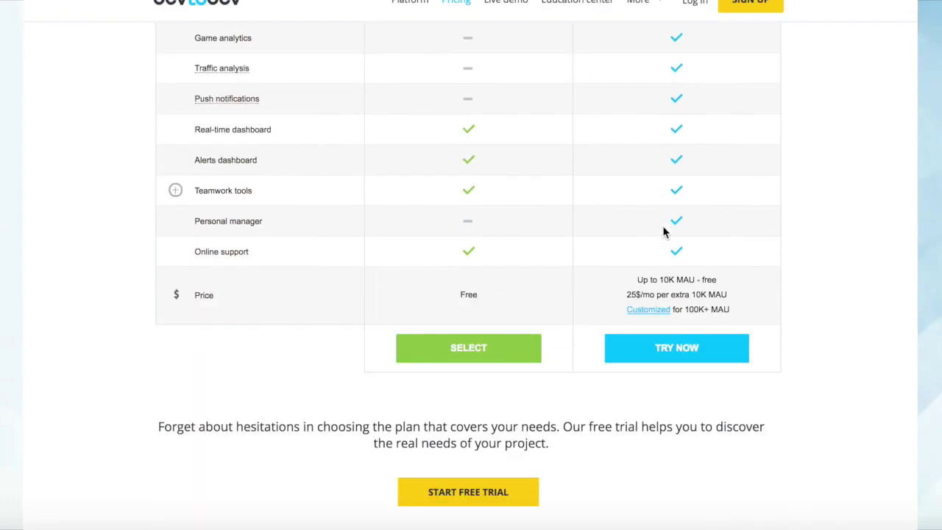